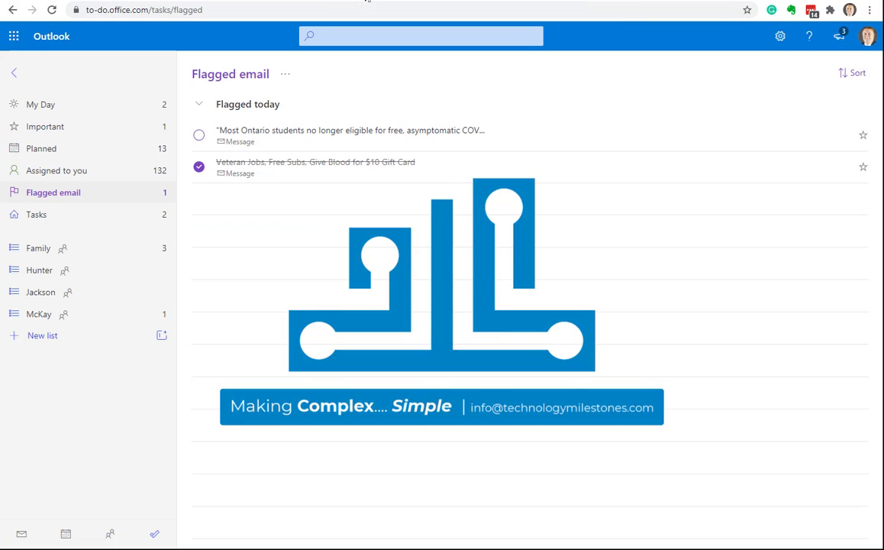
Open the My Day task list, and look over the Office 365 apps page and the Outlook inbox alongside it.
click(86, 110)
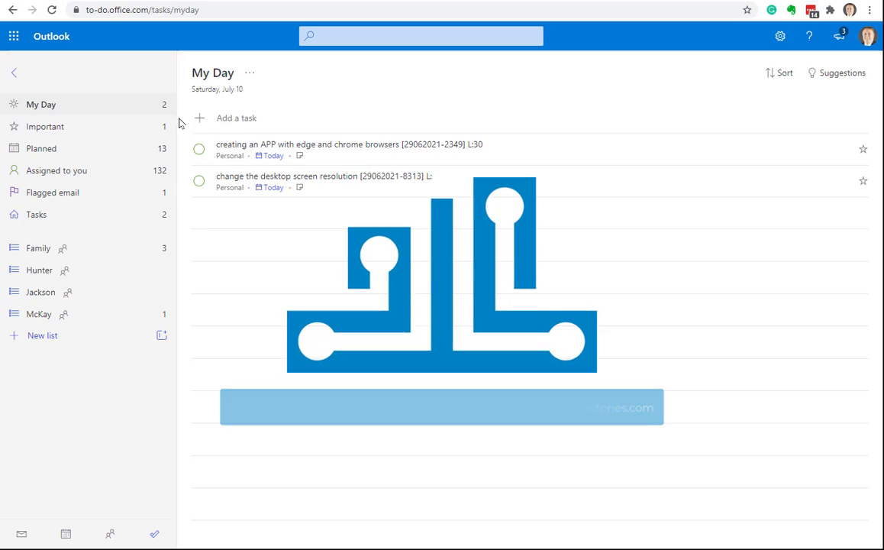
drag(0, 123, 580, 85)
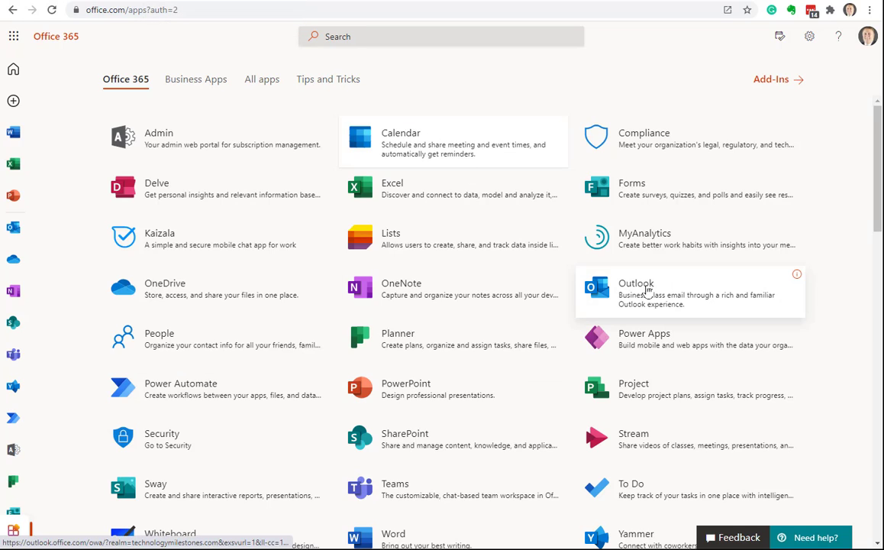
click(235, 2)
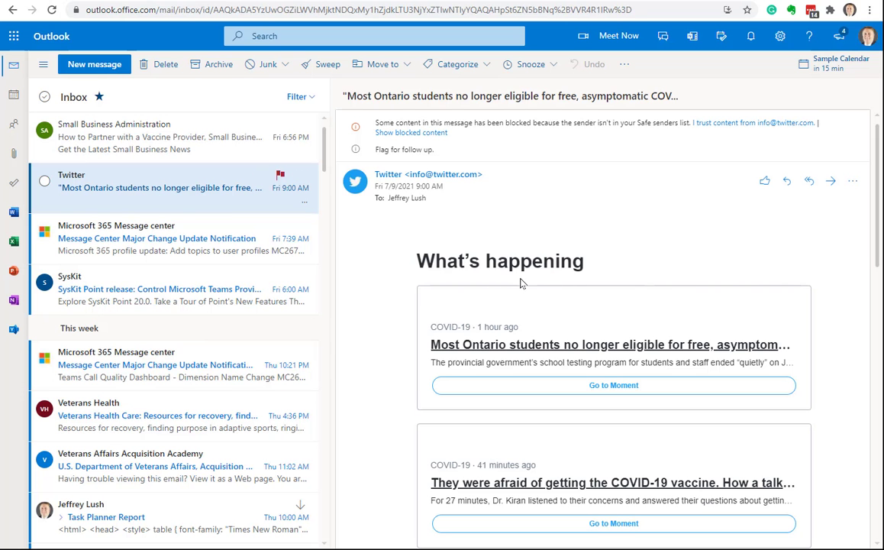
click(355, 2)
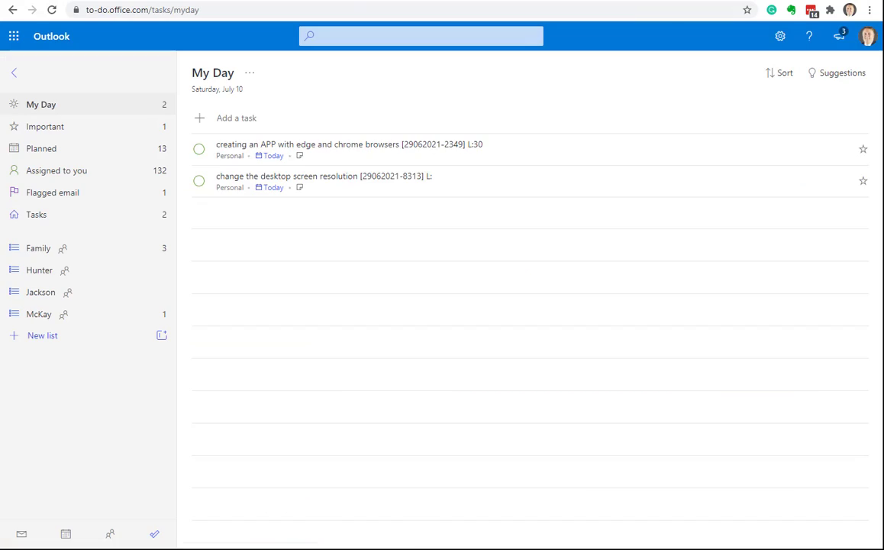
click(185, 2)
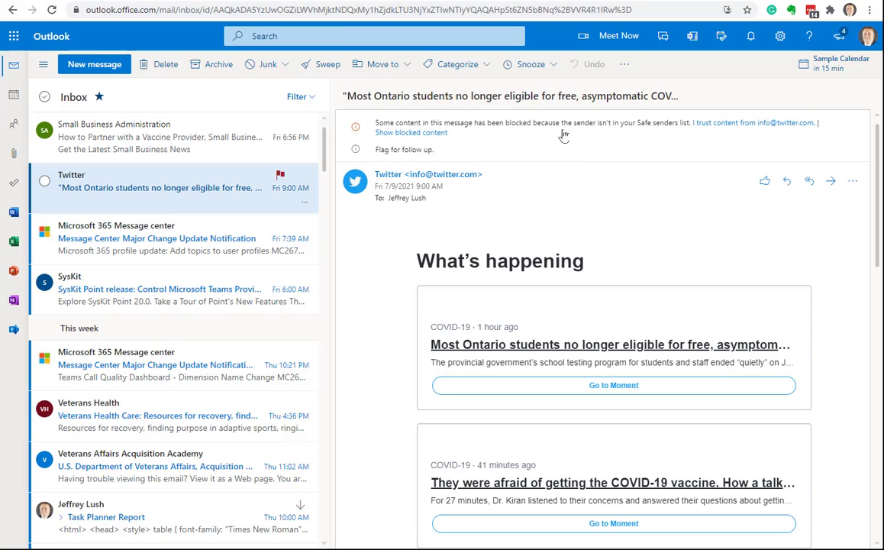
click(363, 0)
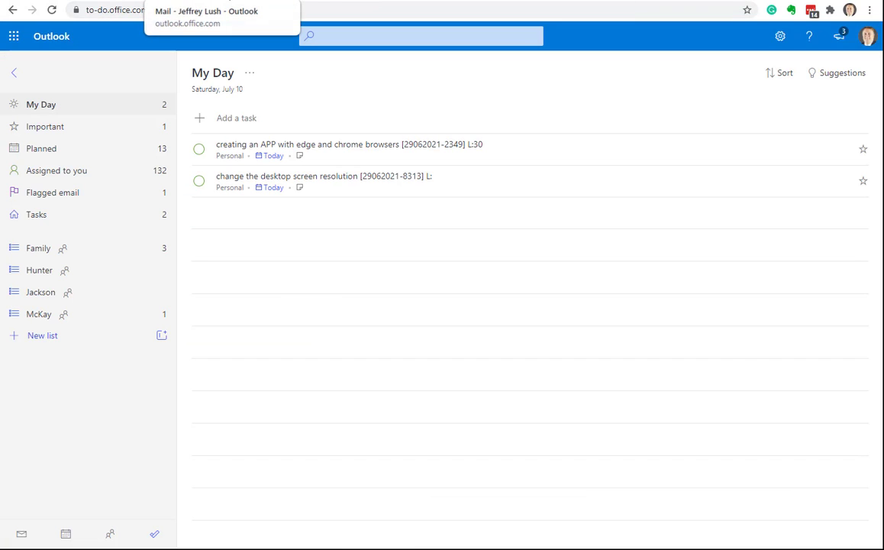
click(227, 2)
click(363, 1)
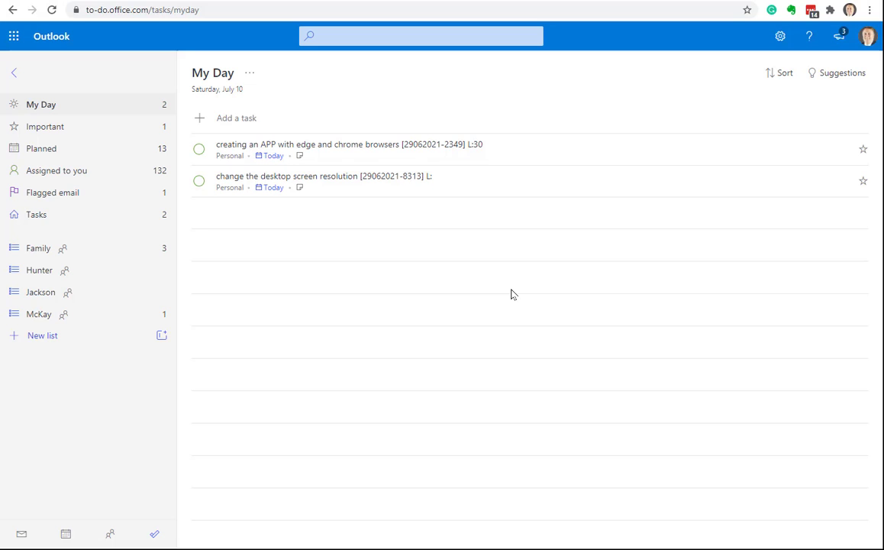
Review the Family list and the shared list below it, including its completed tasks, and look at the Planner task board.
click(40, 252)
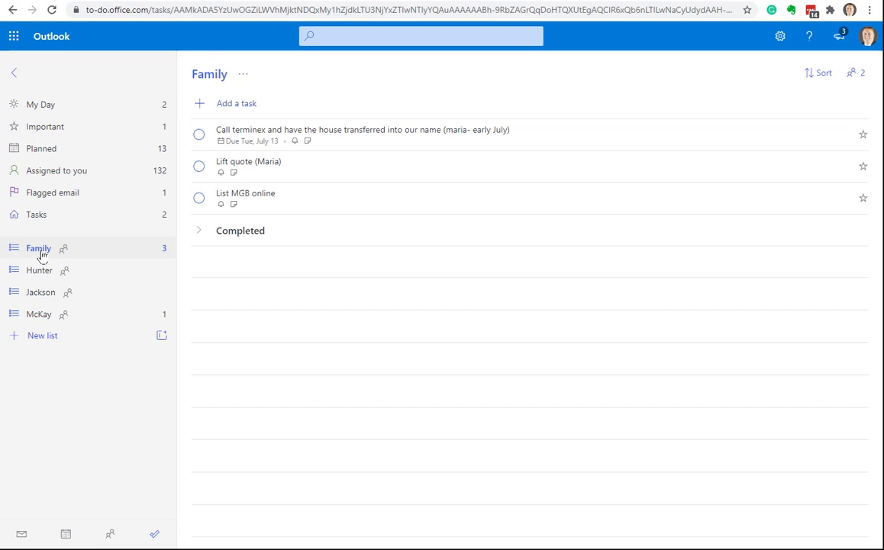
click(53, 273)
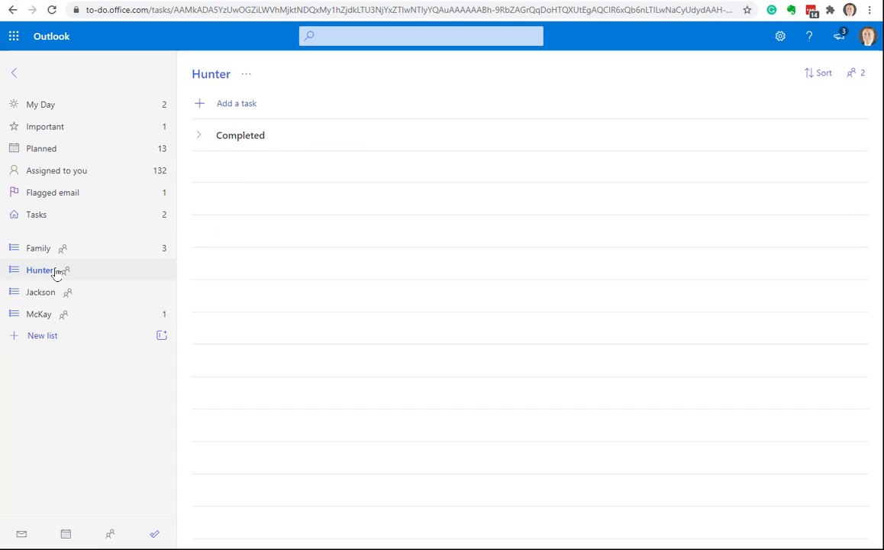
click(200, 137)
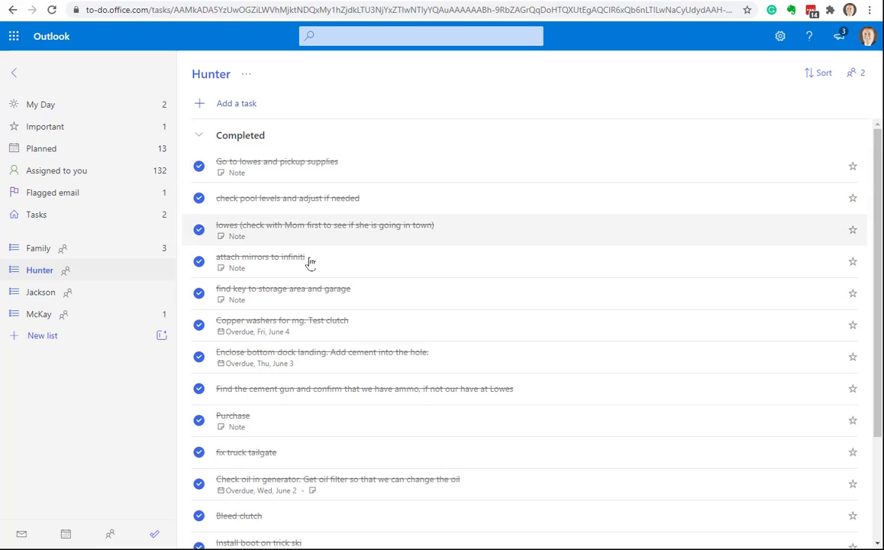
click(199, 137)
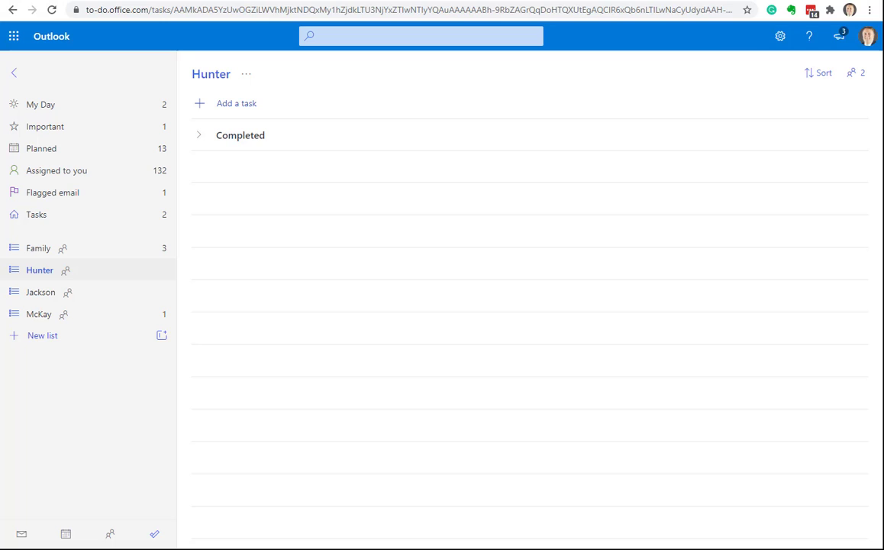
key(ctrl+Tab)
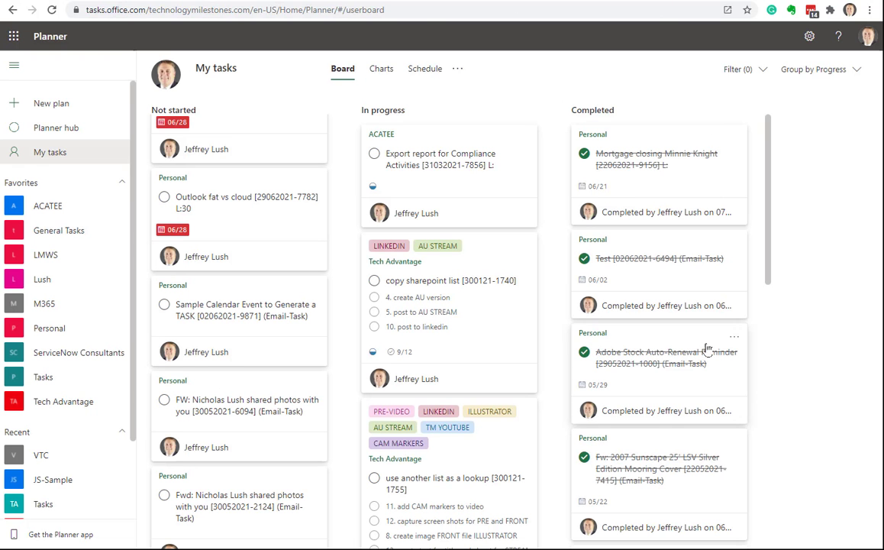
click(204, 0)
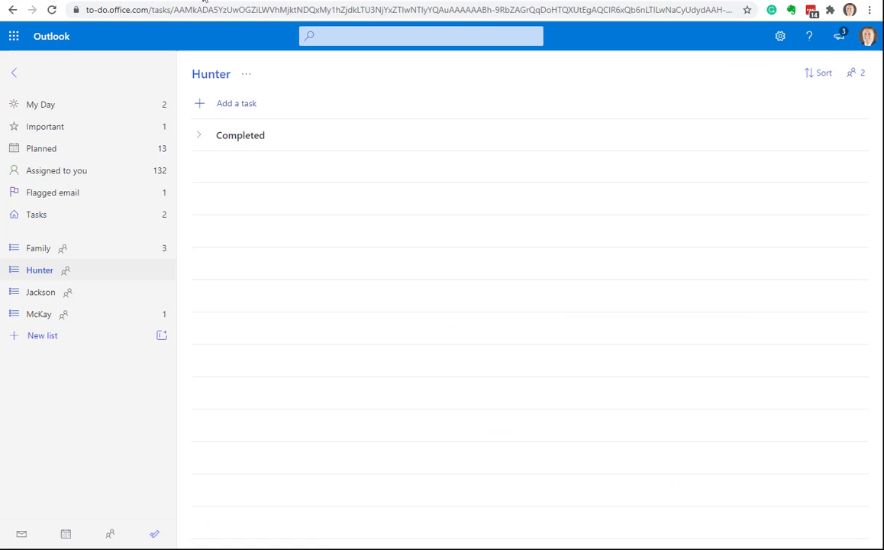
In the Outlook inbox, create a task from the Friday Message Center Major Change Update Notification email, and delete that email.
click(204, 2)
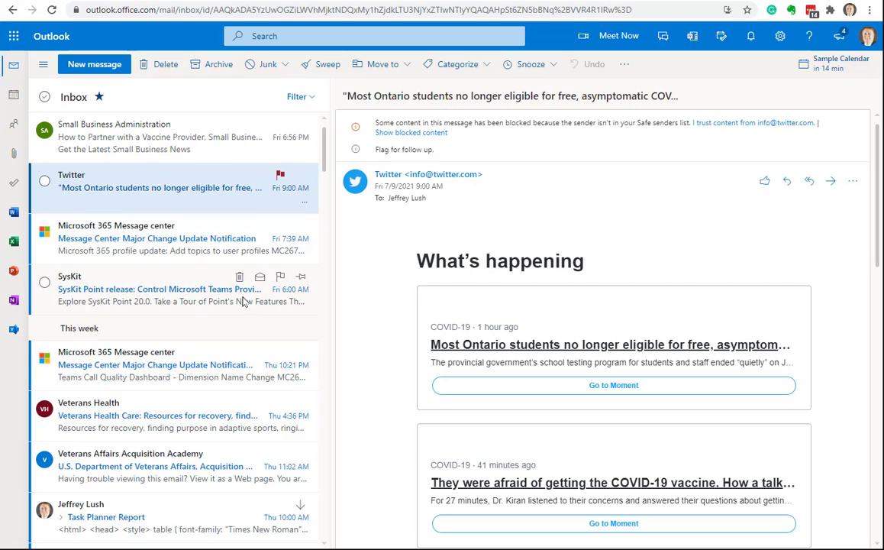
right_click(167, 241)
mouse_move(226, 510)
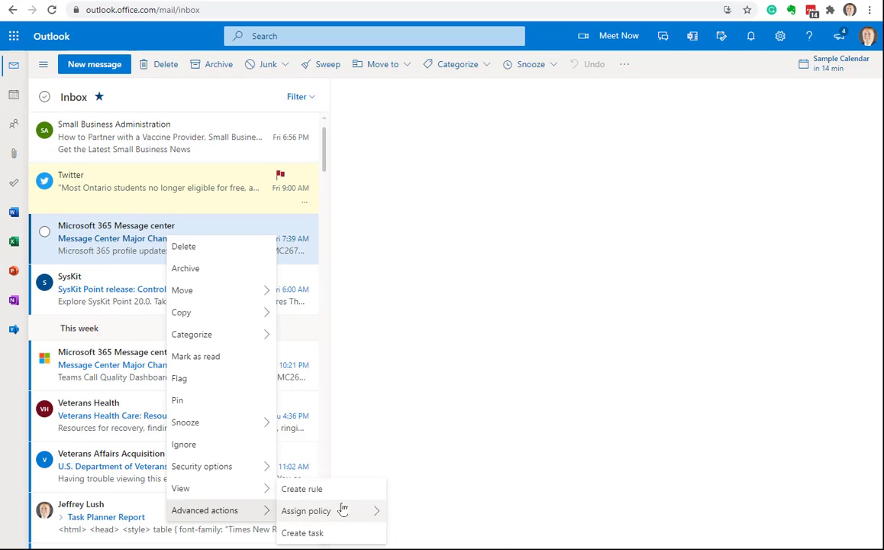
mouse_move(320, 520)
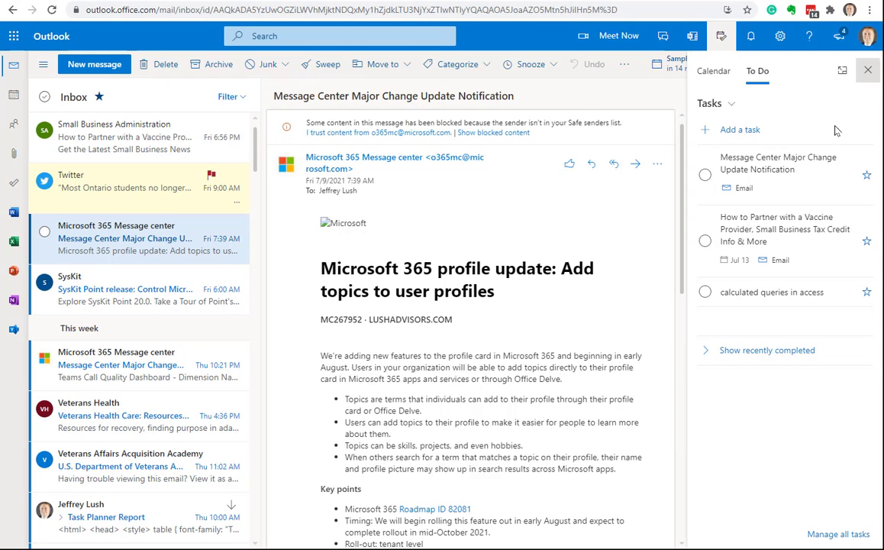
click(868, 69)
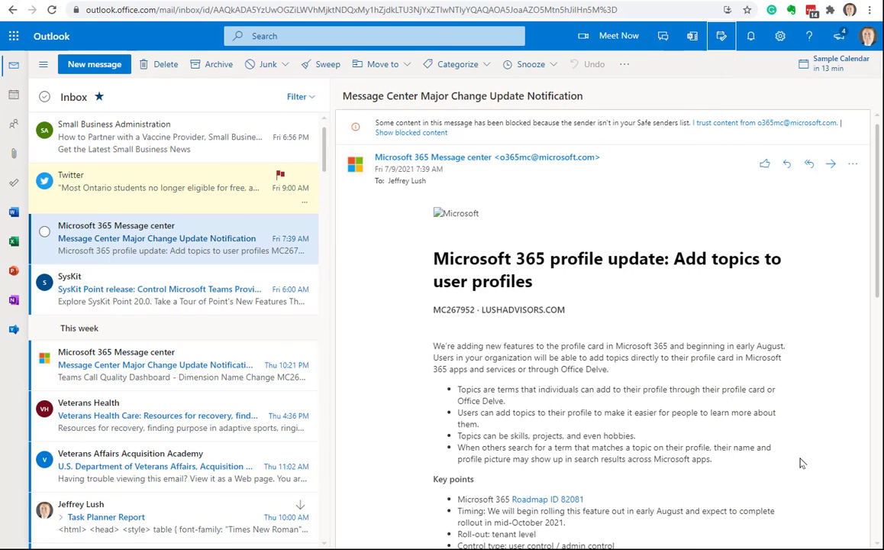
click(241, 226)
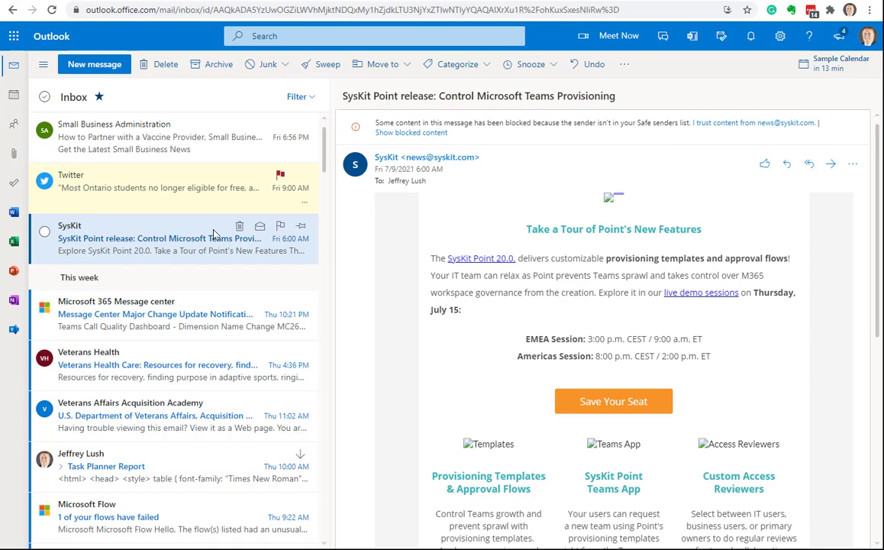
right_click(161, 208)
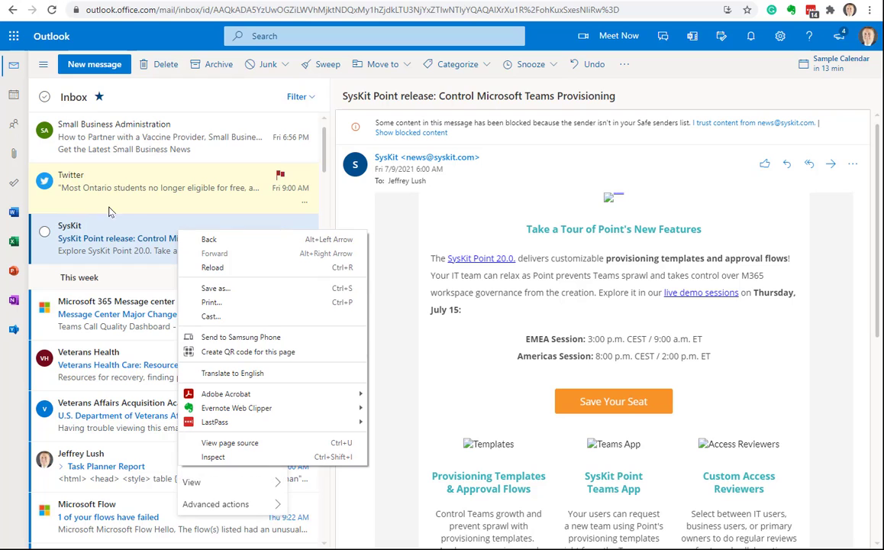
click(135, 222)
right_click(135, 222)
mouse_move(212, 493)
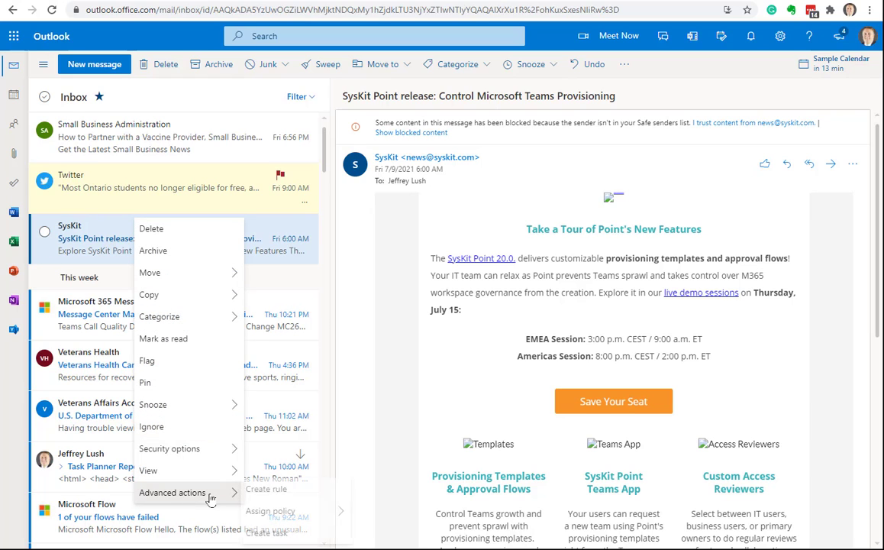
click(107, 228)
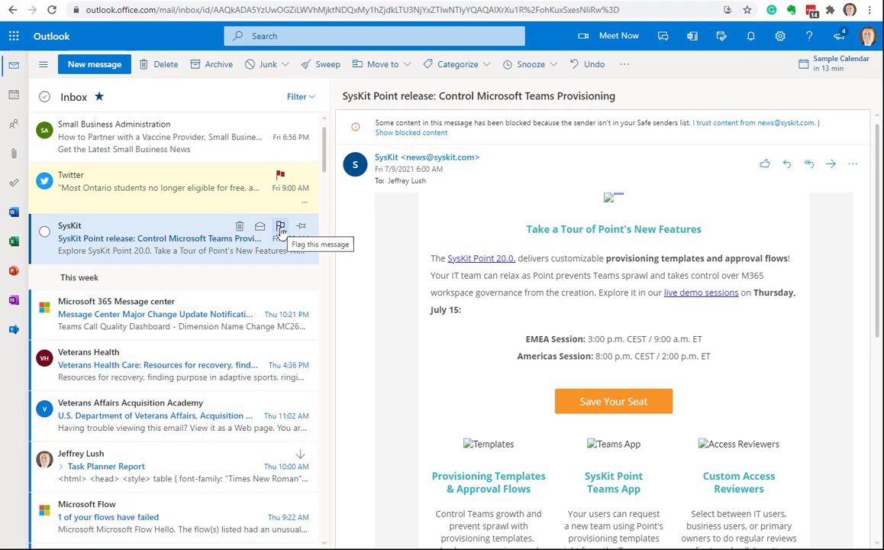
Flag the email "SysKit Point release: Control Microsoft Teams Provisioning" for follow-up.
click(281, 226)
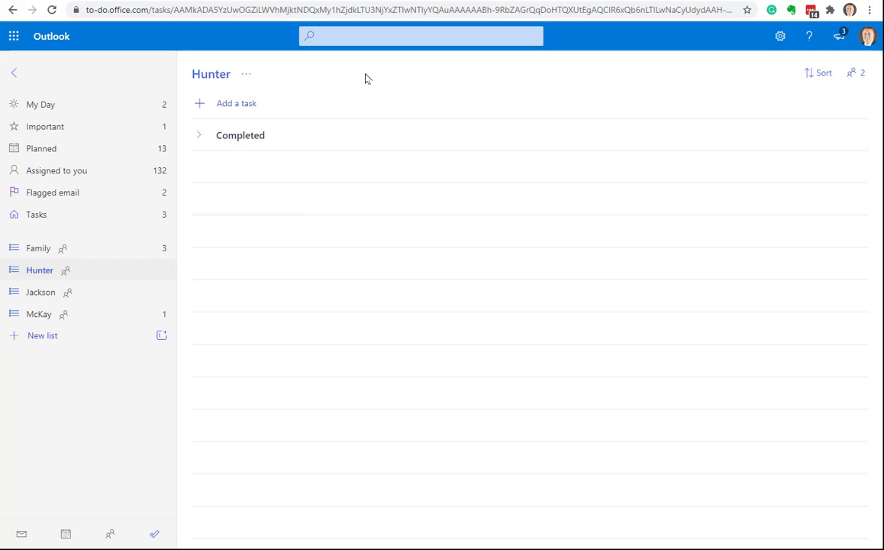
View My Day in To Do, move the mirrored phone window out of view, and show the task suggestions.
click(42, 108)
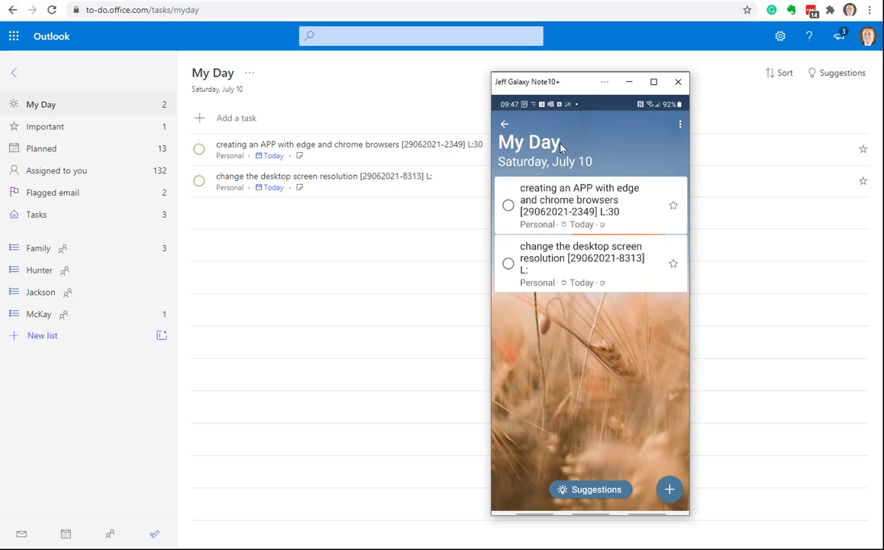
drag(583, 84, 0, 89)
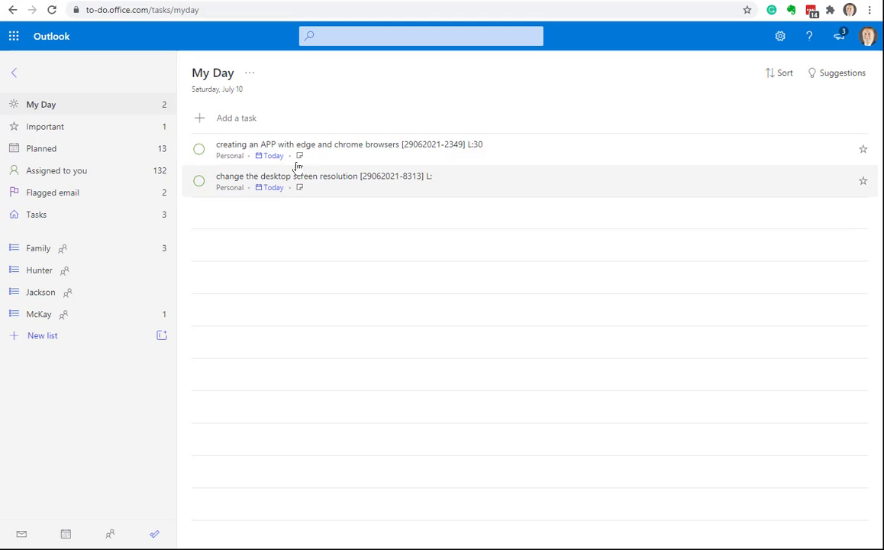
click(828, 80)
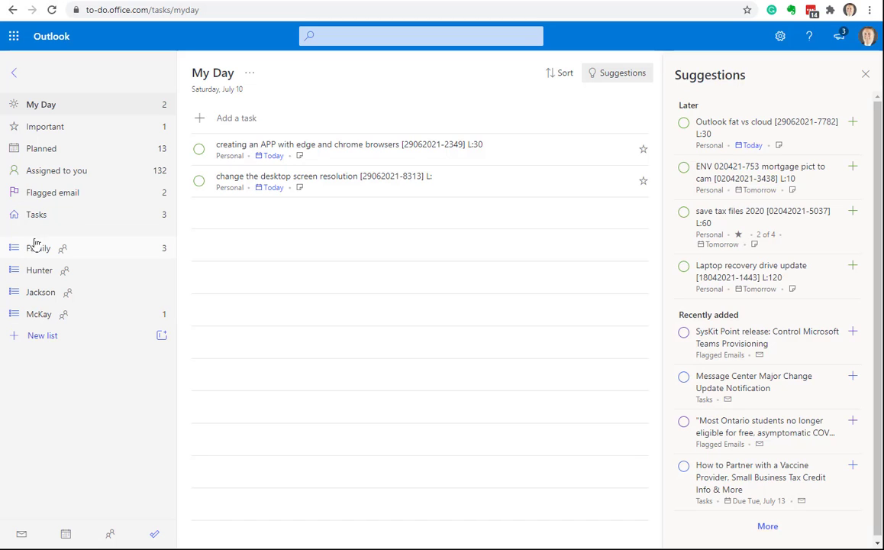
Add the flagged email task "SysKit Point release: Control Microsoft Teams Provisioning" to My Day.
click(44, 194)
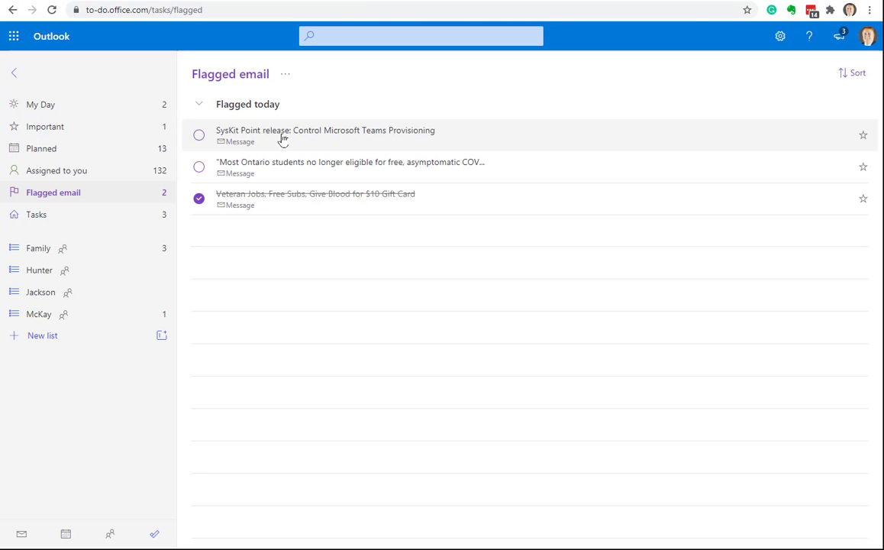
click(282, 137)
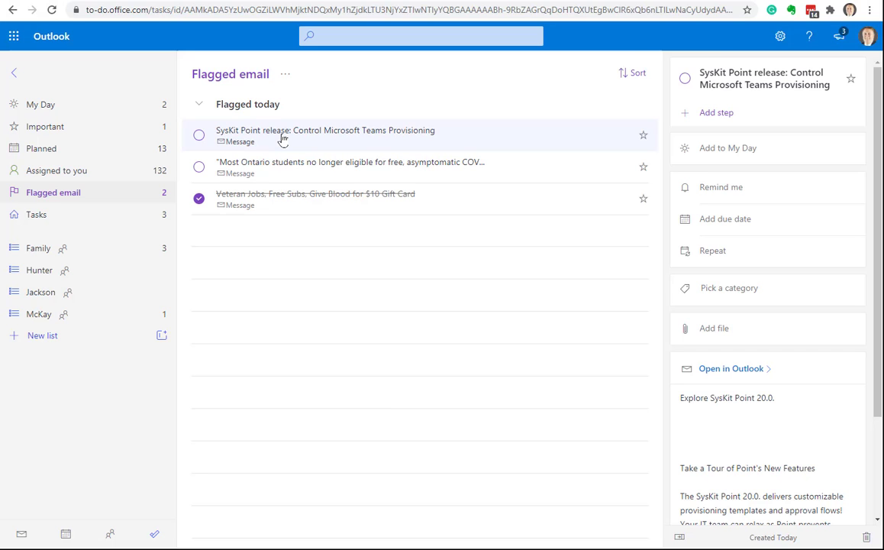
click(743, 150)
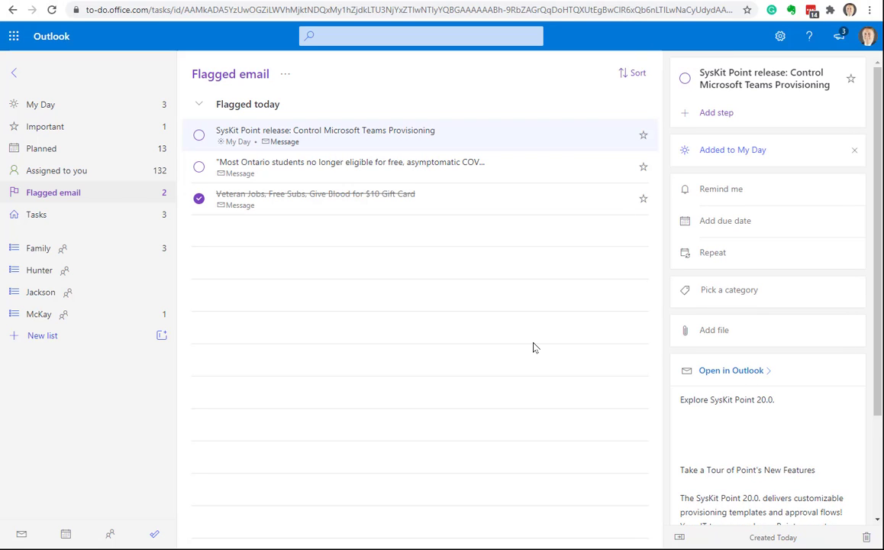
Open the Tasks list, and on the mirrored phone add the suggested Message Center Major Change Update Notification task to My Day.
mouse_move(2, 76)
mouse_down()
mouse_move(302, 74)
mouse_move(366, 86)
mouse_move(2, 81)
mouse_up()
click(46, 214)
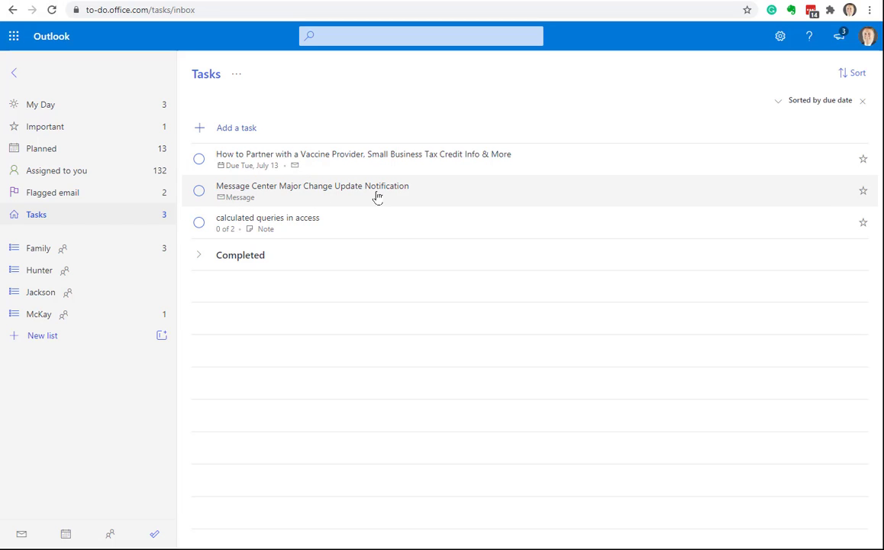
drag(2, 138, 581, 90)
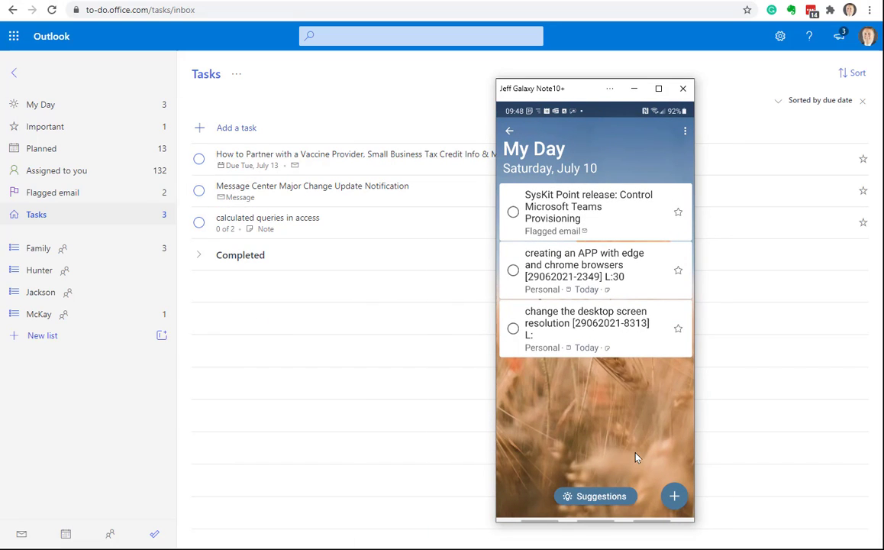
click(613, 497)
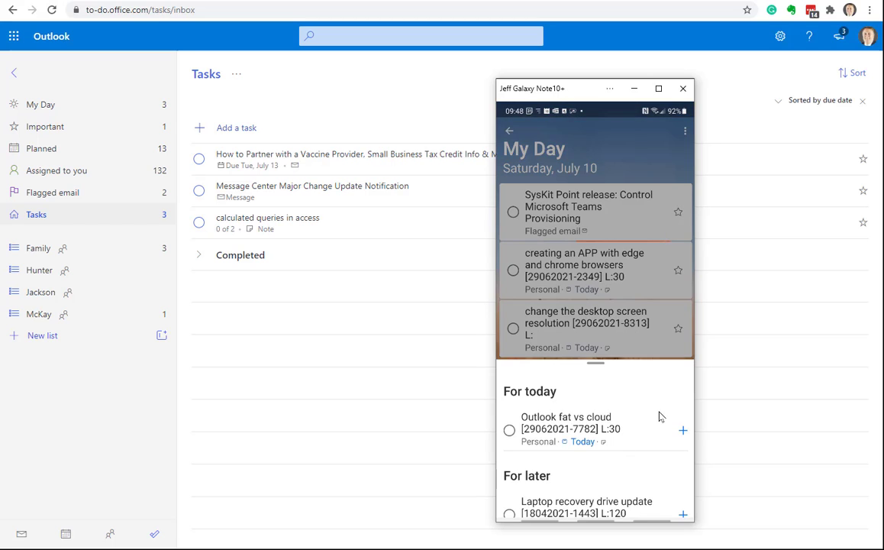
scroll(661, 416, down, 3)
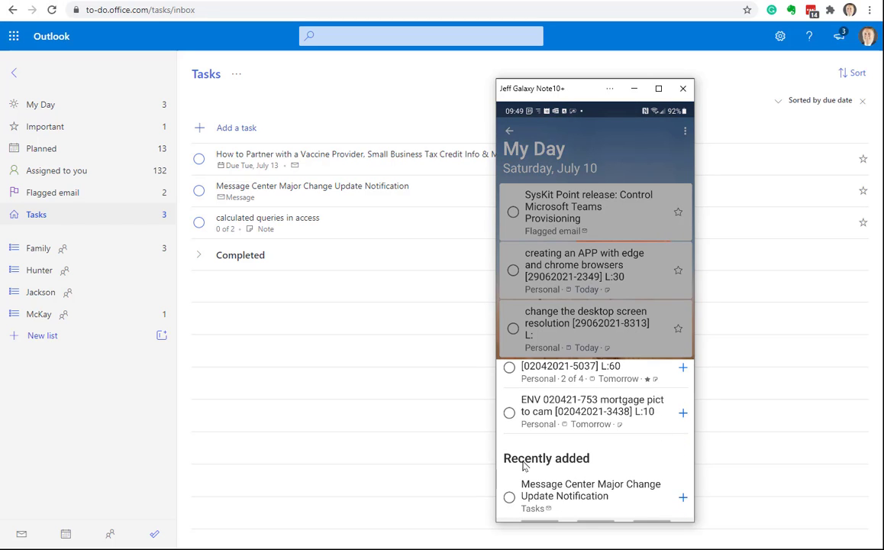
click(683, 498)
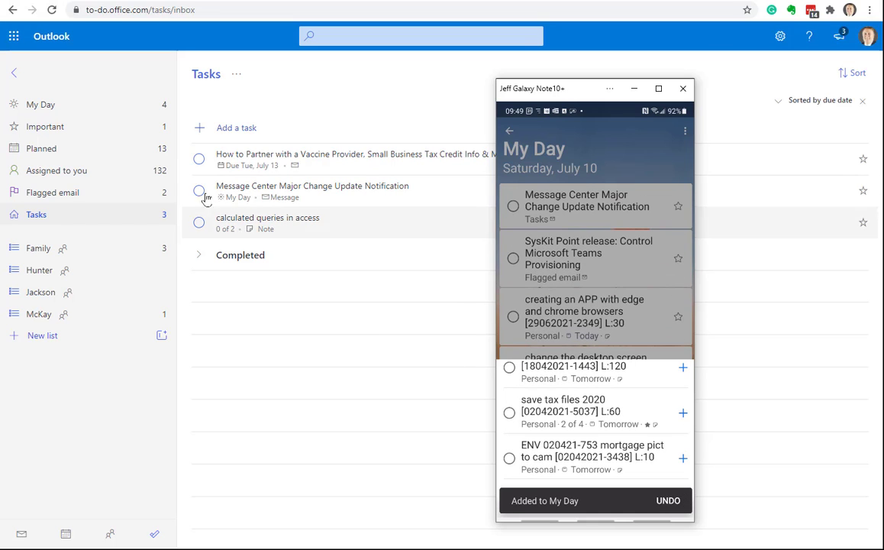
View My Day in web To Do and compare it with My Day on the mirrored phone.
click(63, 107)
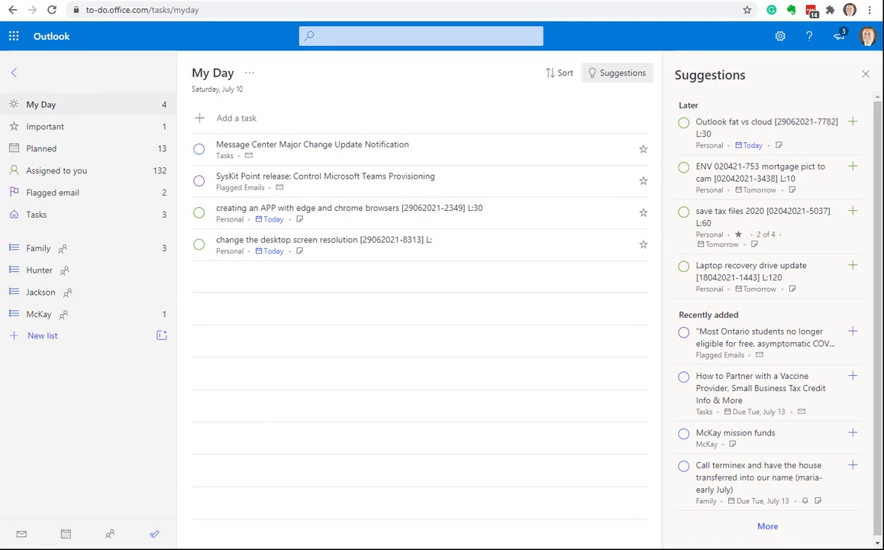
key(alt+Tab)
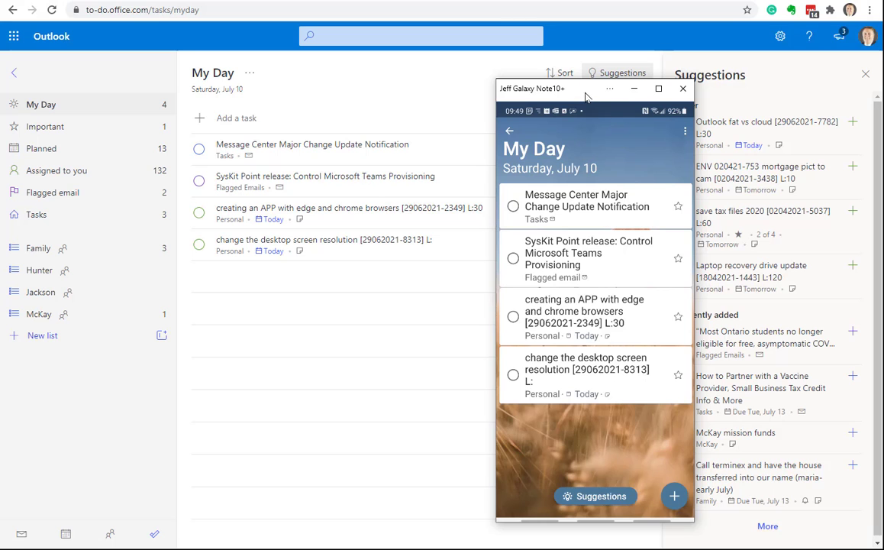
Move the mirrored phone window aside, and view the Flagged email and Tasks lists before returning to My Day.
drag(587, 96, 678, 87)
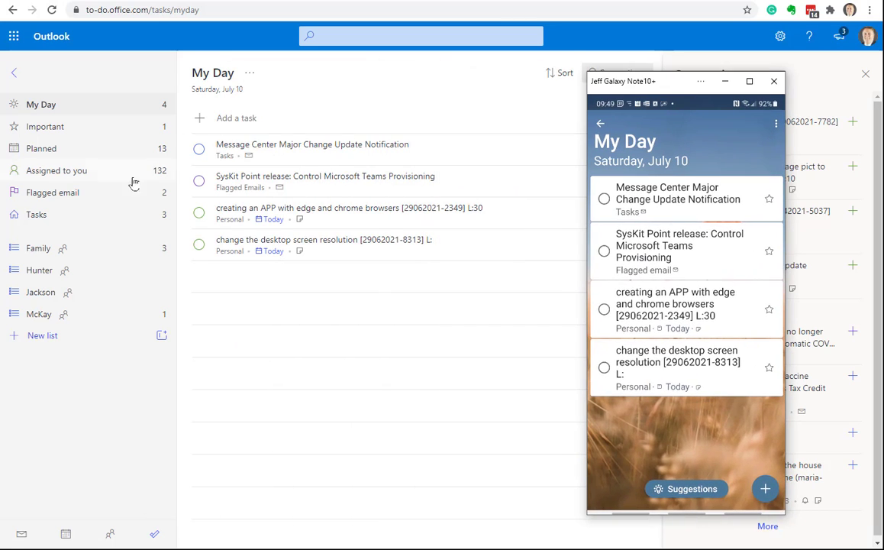
click(68, 194)
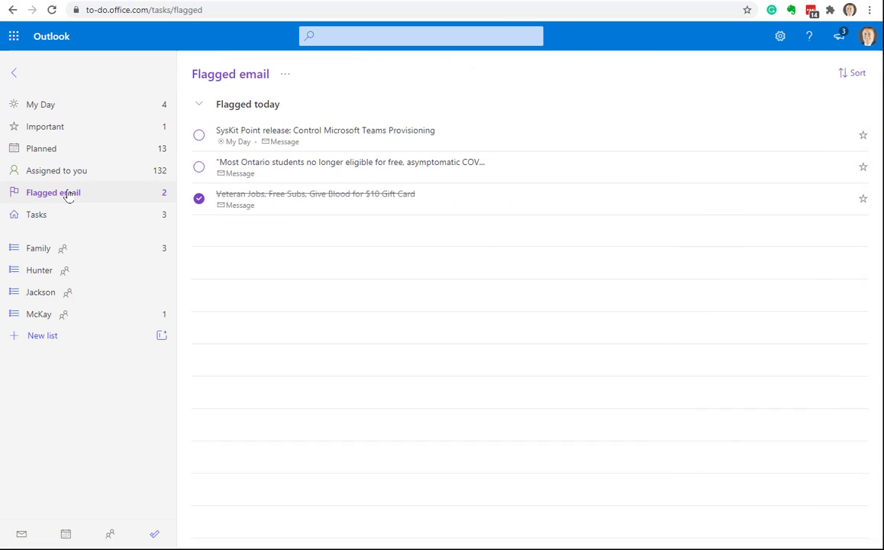
click(60, 221)
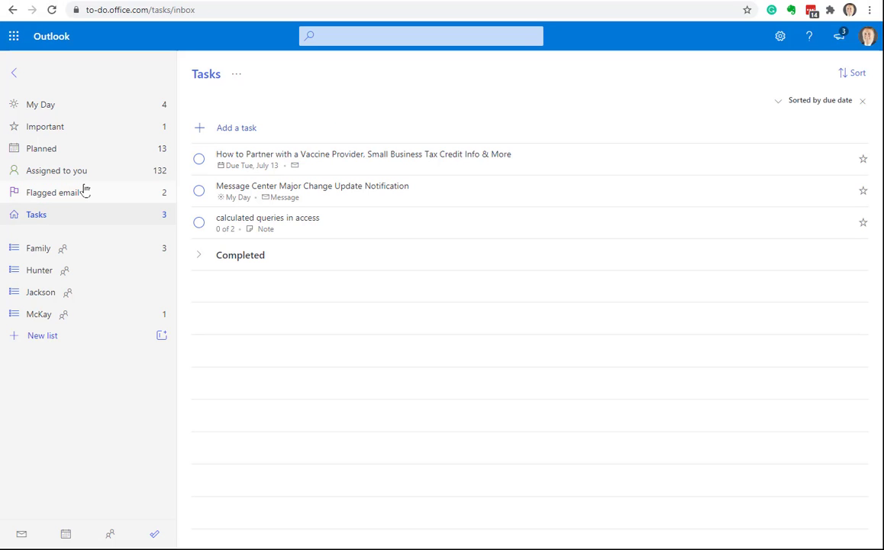
click(51, 111)
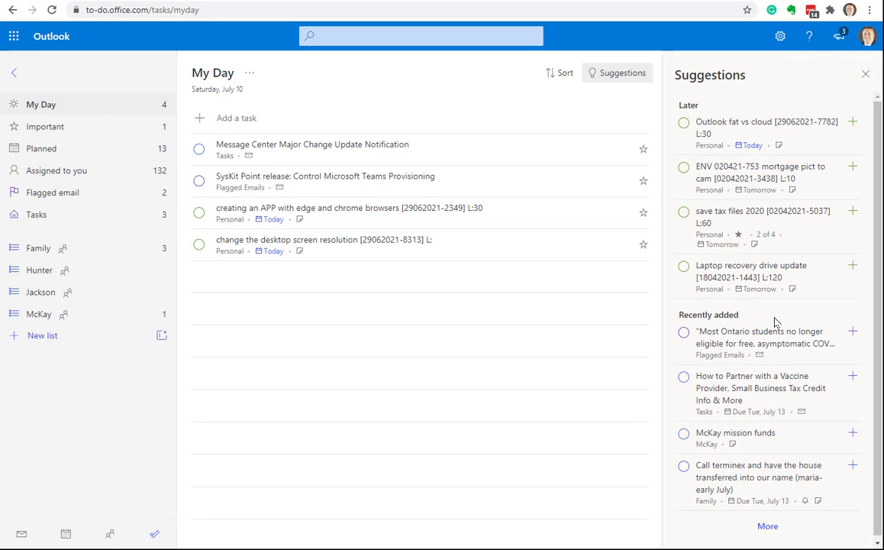
Load more task suggestions for My Day twice, look through the Later and Recently added groups, and close the suggestions.
scroll(776, 322, down, 1)
click(772, 530)
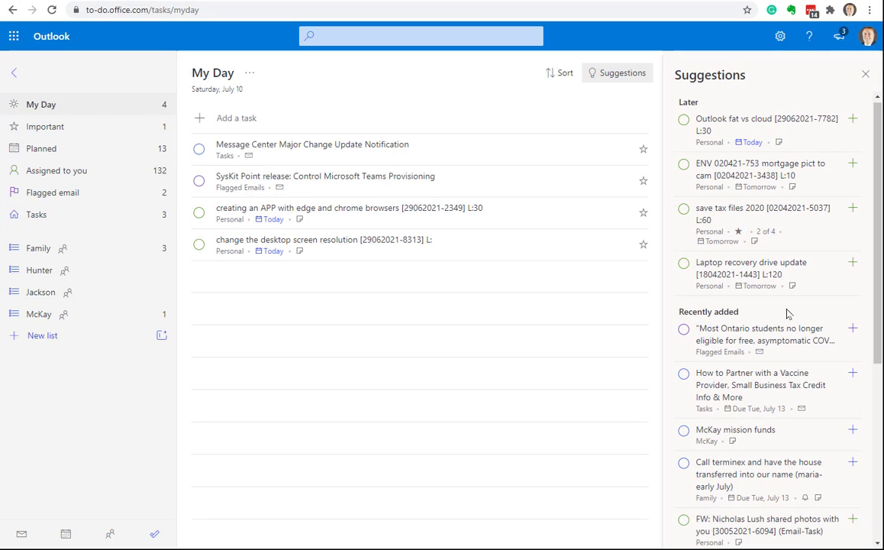
scroll(786, 312, down, 4)
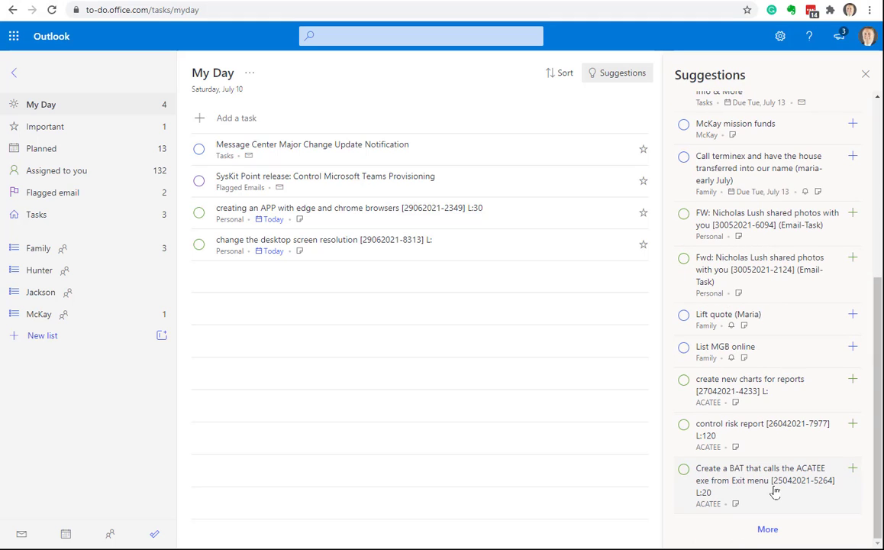
scroll(792, 291, up, 4)
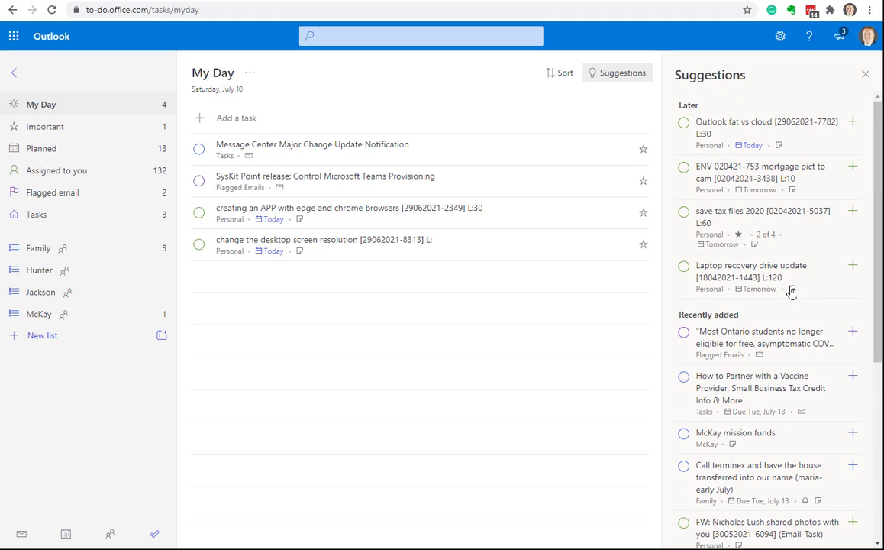
scroll(792, 292, down, 4)
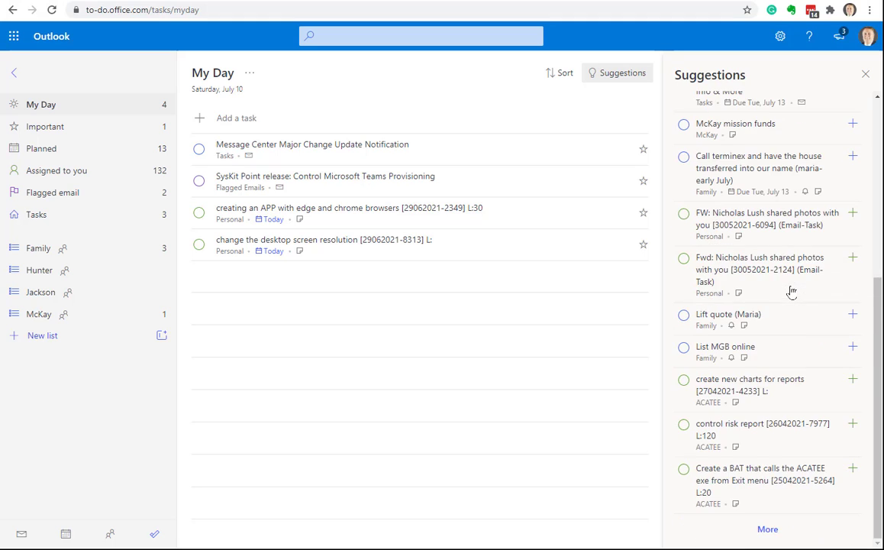
click(768, 528)
scroll(793, 290, down, 3)
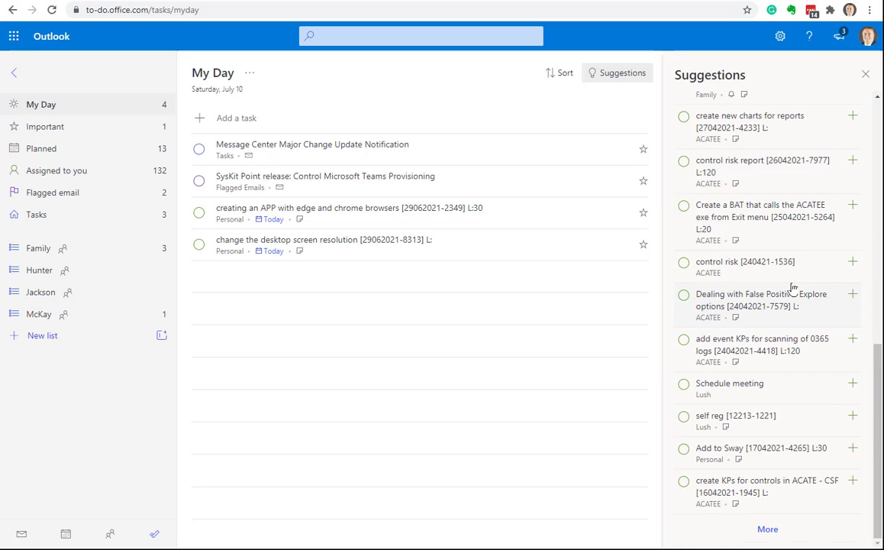
scroll(794, 289, up, 8)
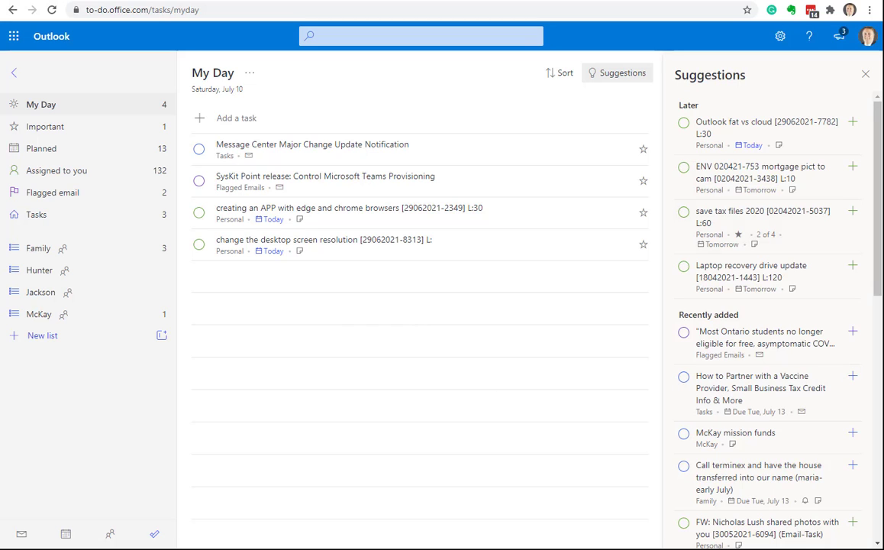
click(865, 74)
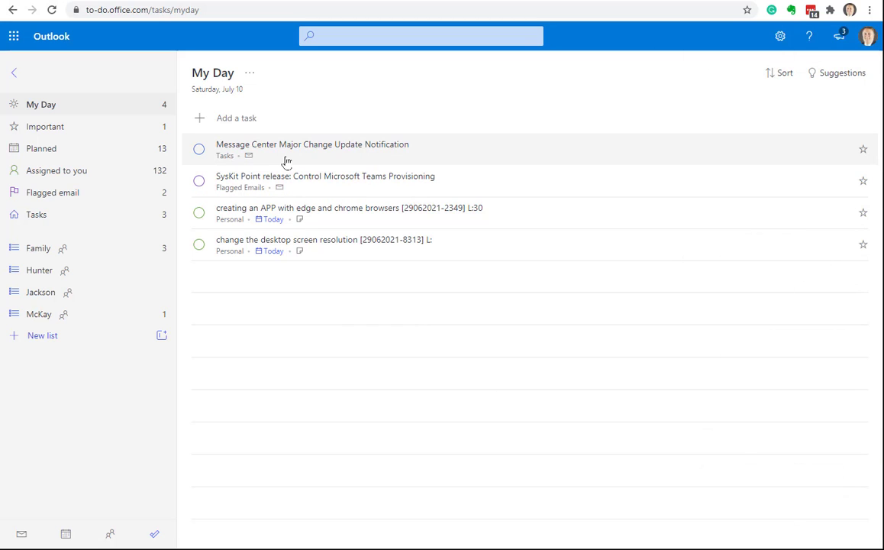
View the details of the Message Center Major Change Update Notification task and briefly show the My Day suggestions again.
click(456, 163)
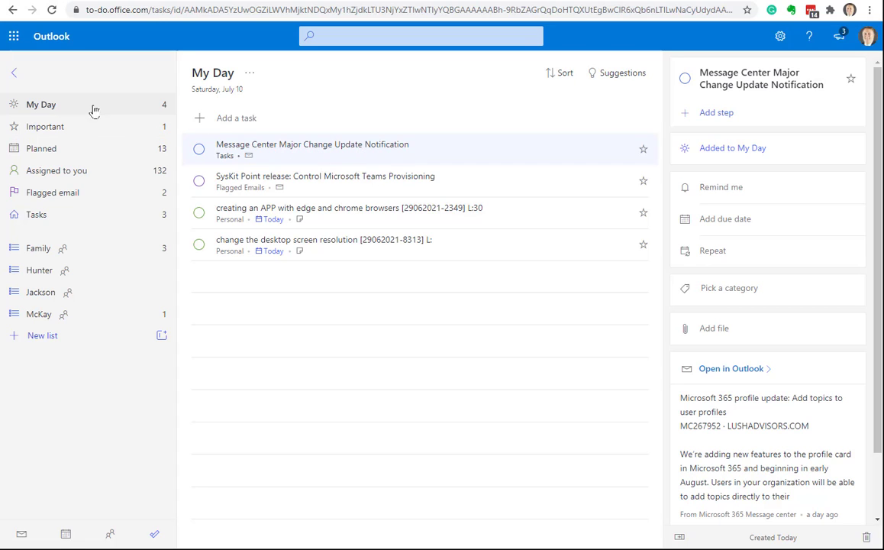
click(619, 83)
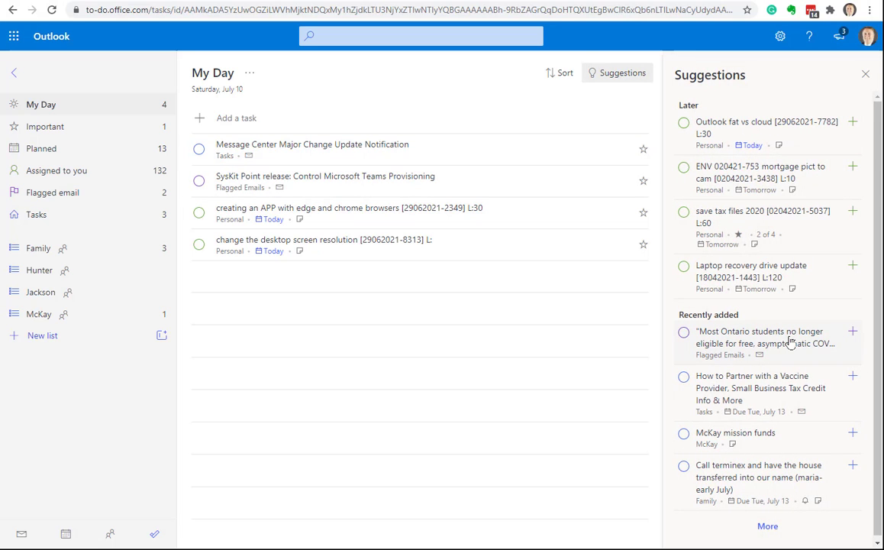
click(865, 74)
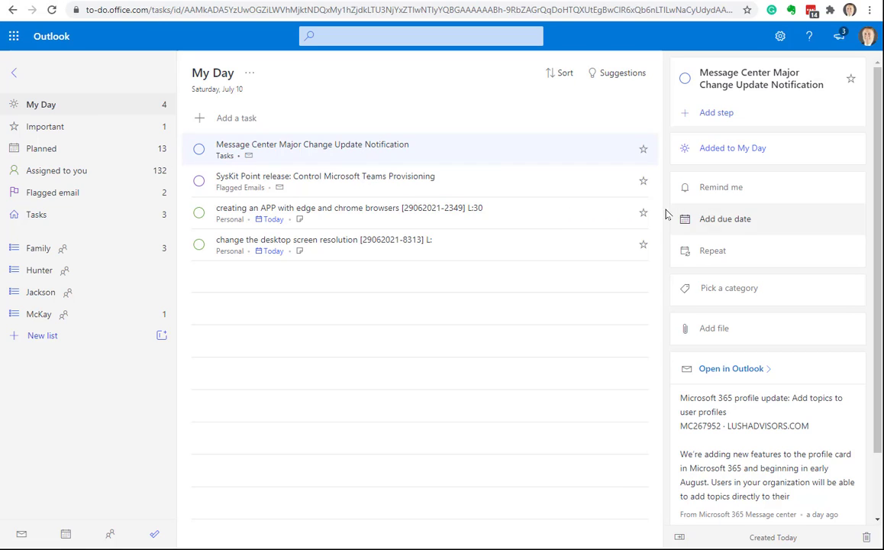
Set the due date of the "SysKit Point release: Control Microsoft Teams Provisioning" task to Tomorrow.
click(329, 177)
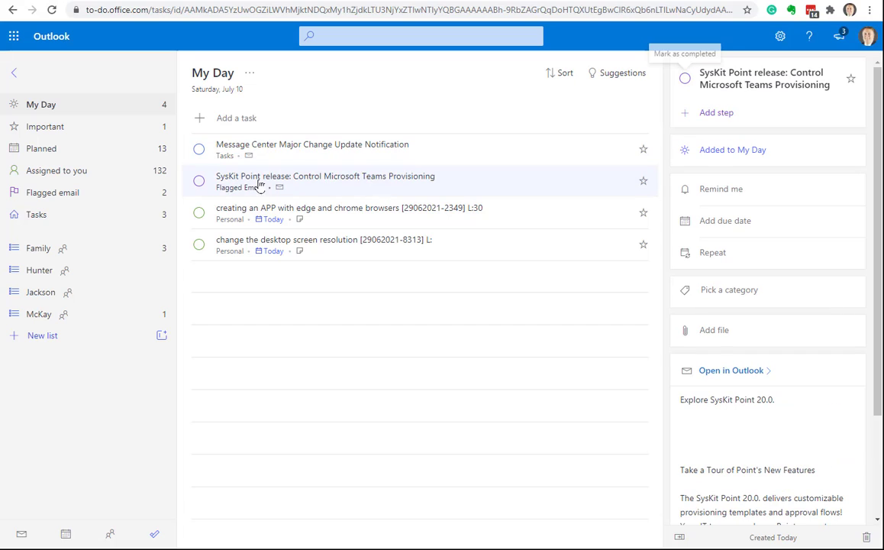
click(745, 222)
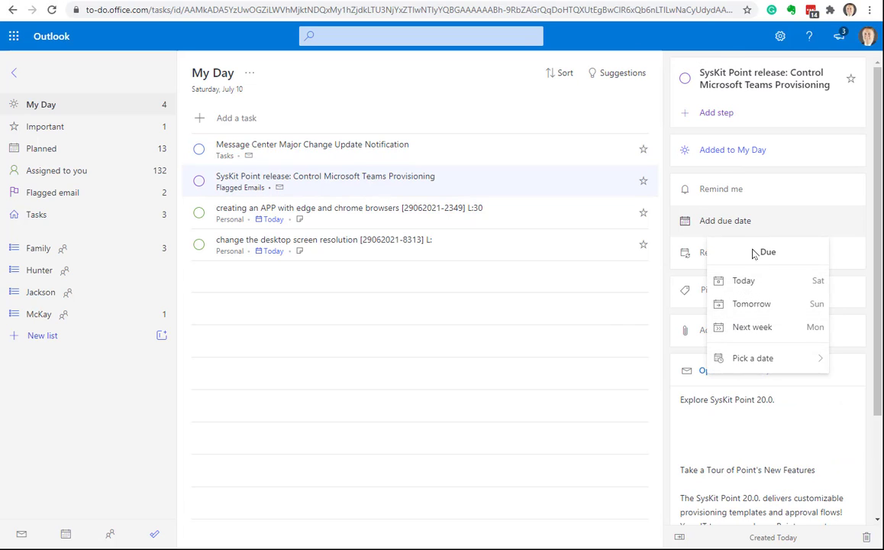
click(753, 304)
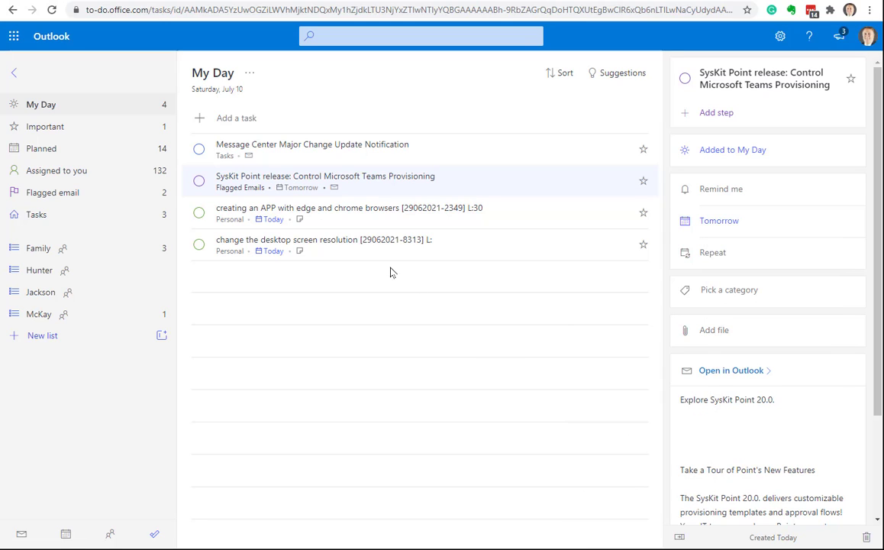
View the Planned list, and expand and collapse its Earlier group.
click(82, 150)
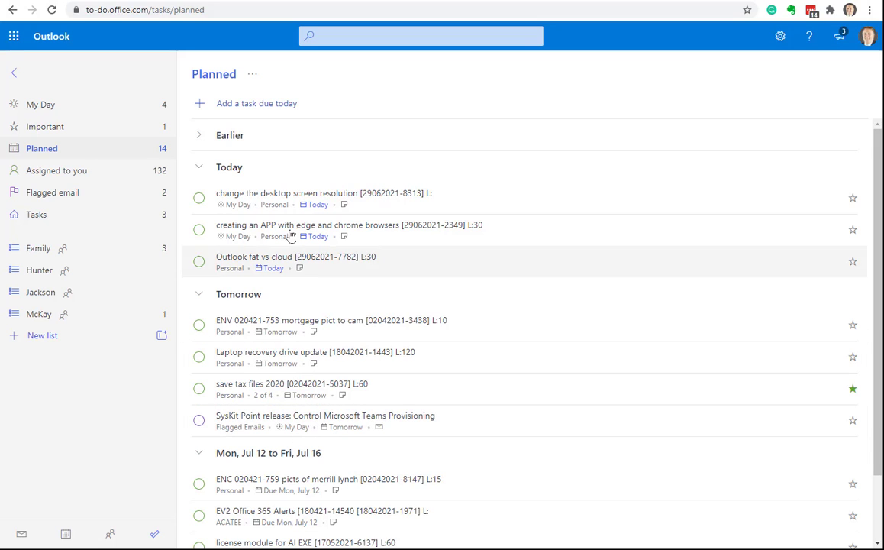
click(198, 135)
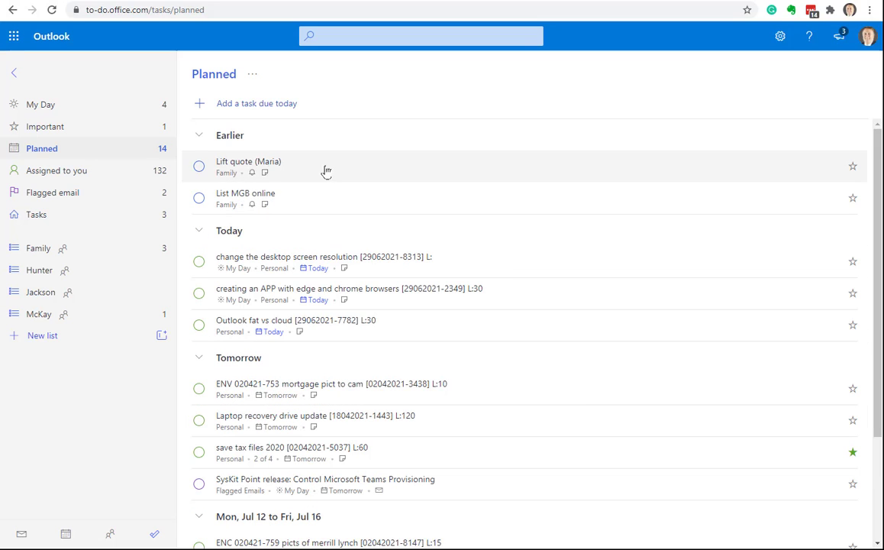
click(198, 135)
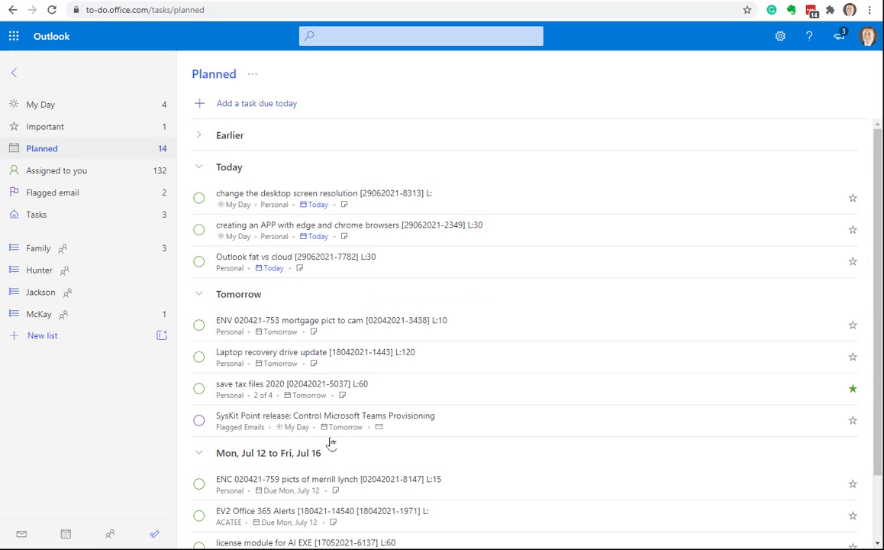
Change the due date of the SysKit Point release task in the Planned list to July 7, 2021.
click(371, 420)
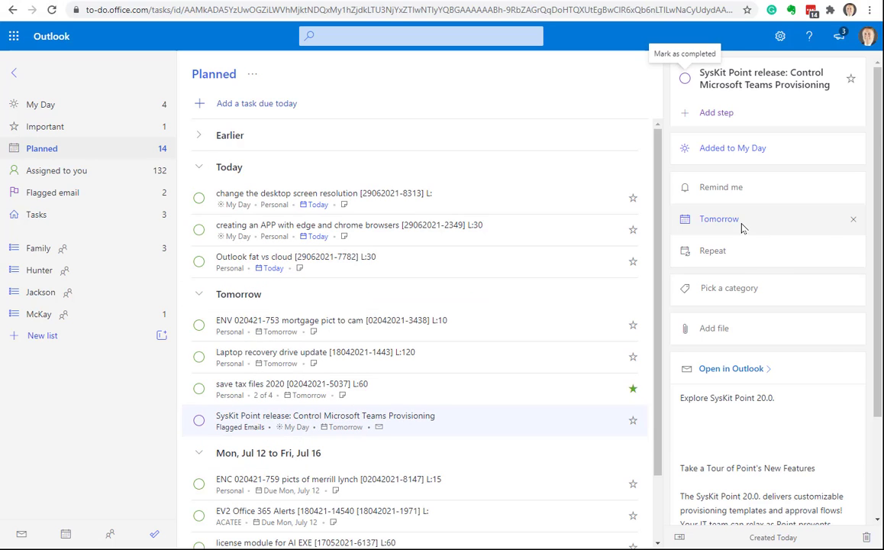
click(710, 219)
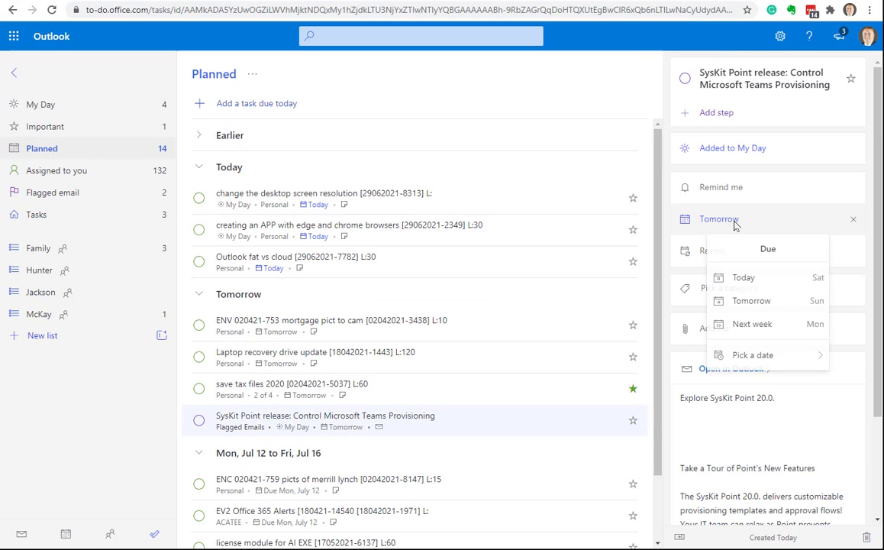
click(756, 356)
click(634, 432)
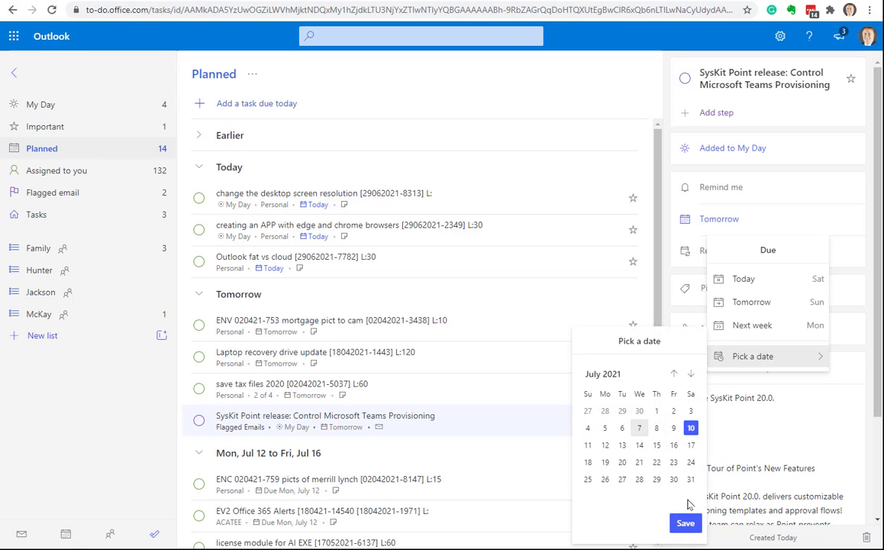
click(694, 527)
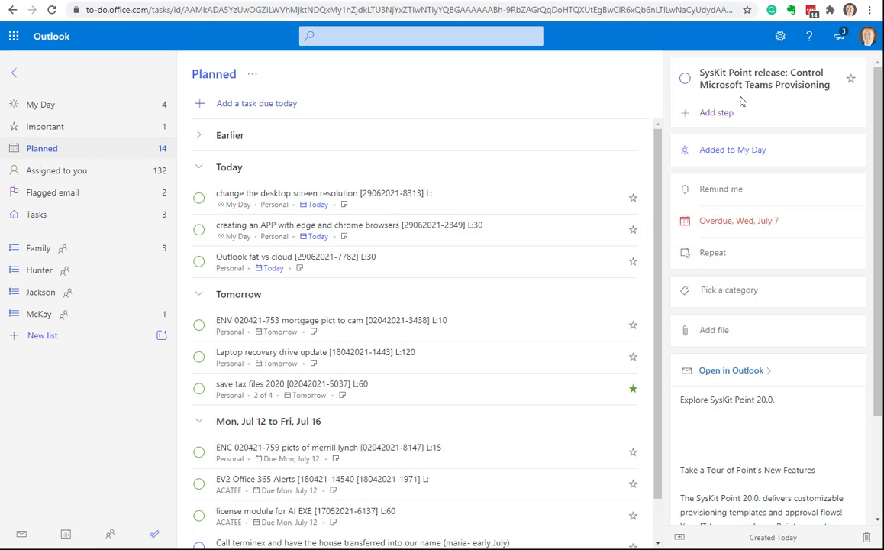
Look through the Planned list, My Day and Flagged email to check where the rescheduled SysKit Point release task is listed.
click(458, 103)
scroll(466, 303, down, 1)
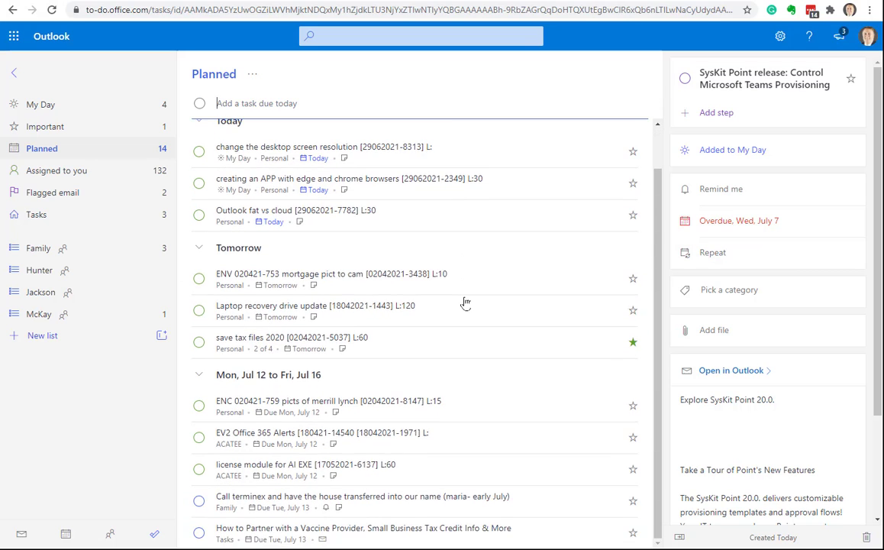
scroll(466, 303, up, 1)
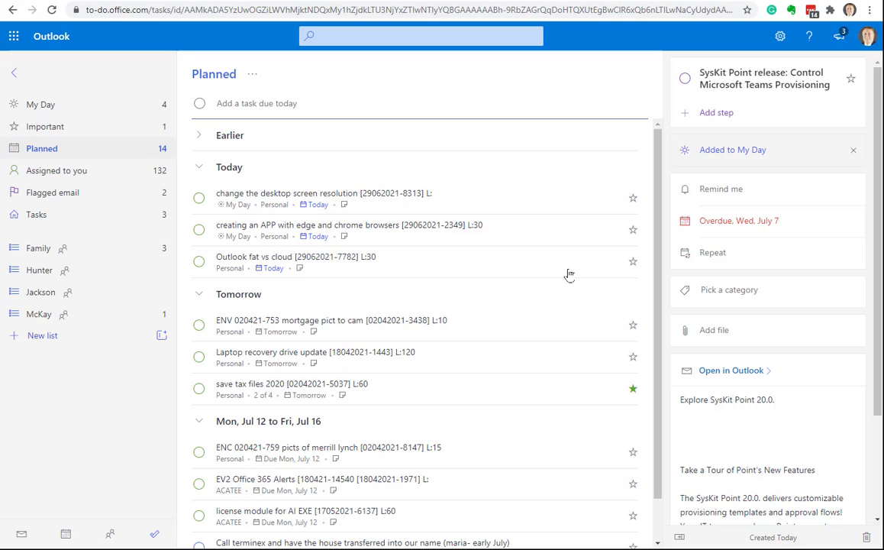
scroll(404, 355, down, 1)
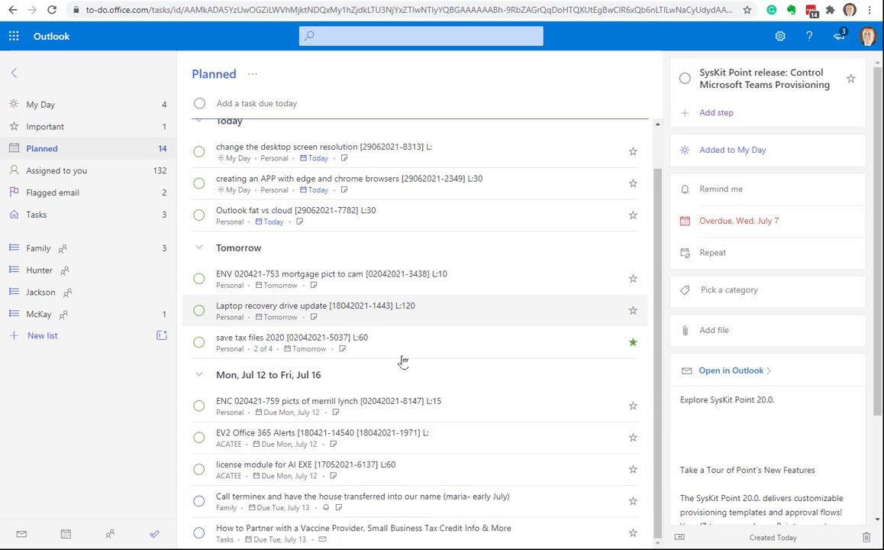
scroll(404, 355, up, 1)
click(42, 105)
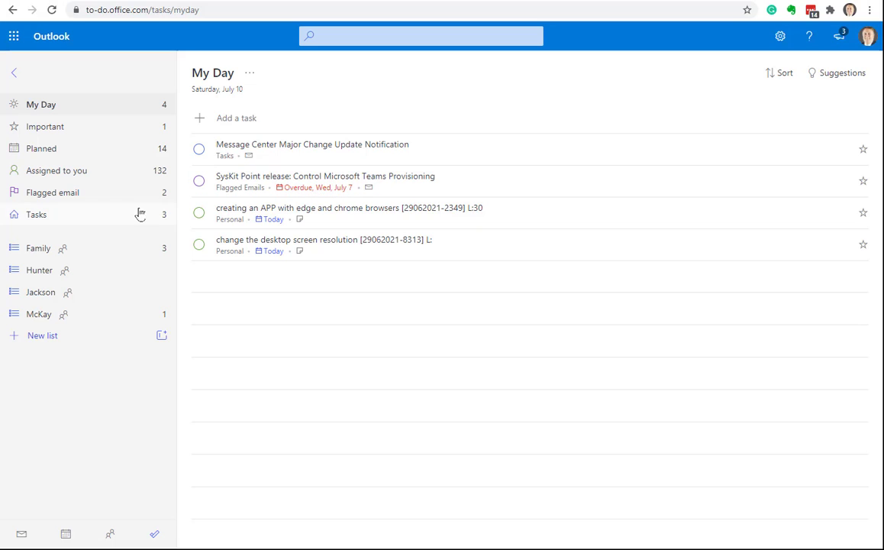
click(69, 193)
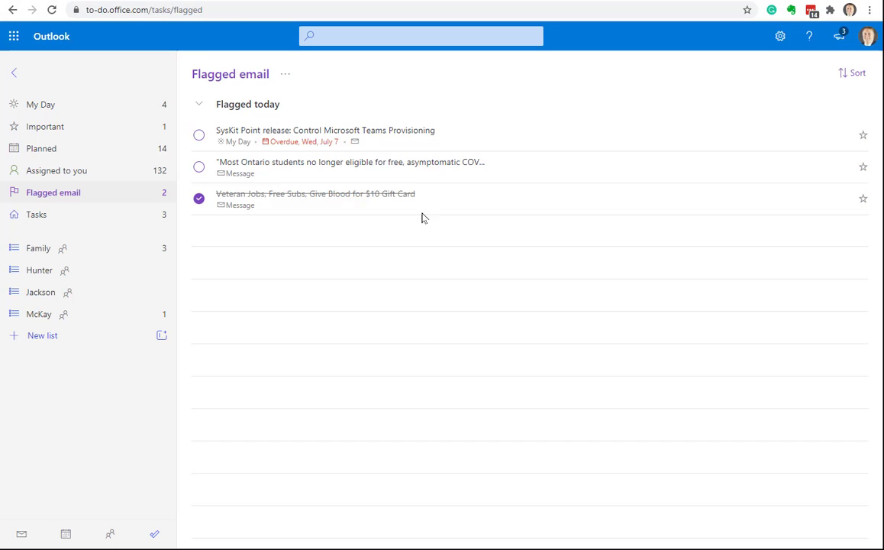
Switch to the Outlook inbox, open To Do from it, and collapse and re-expand the list sidebar.
click(244, 1)
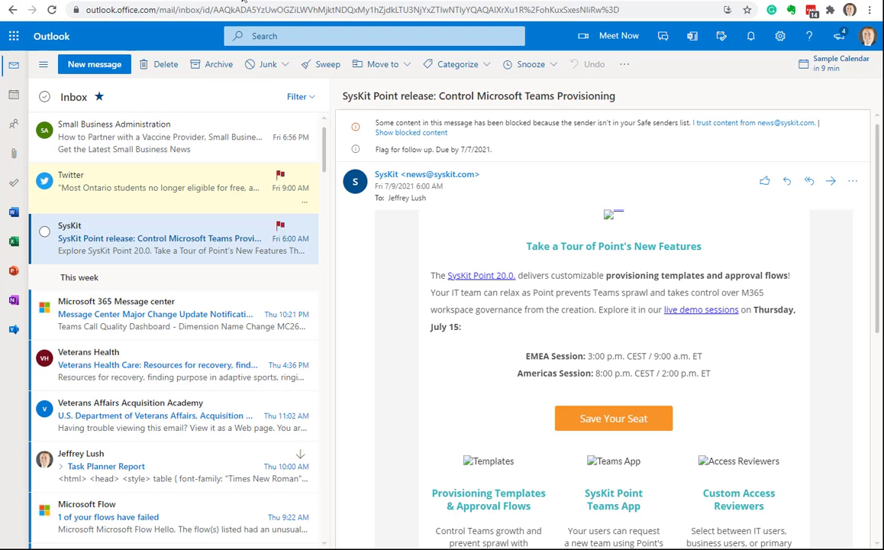
click(14, 185)
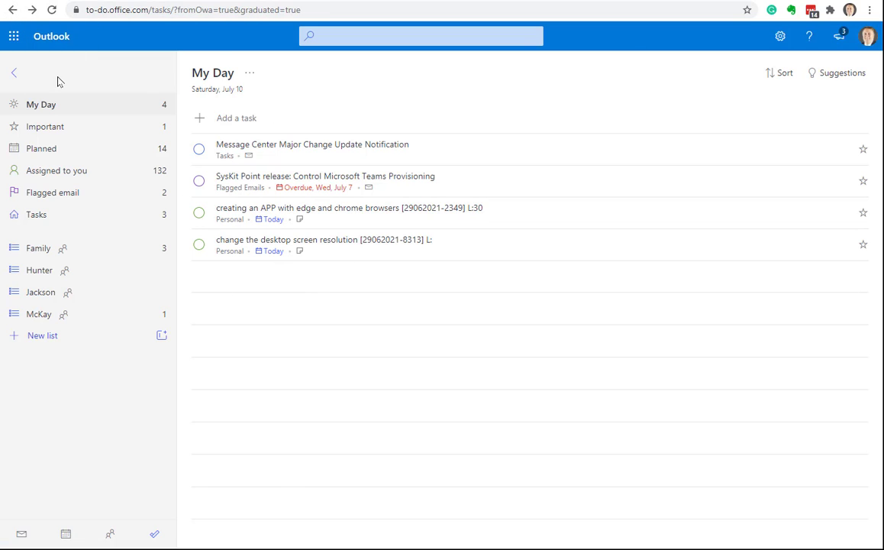
click(15, 73)
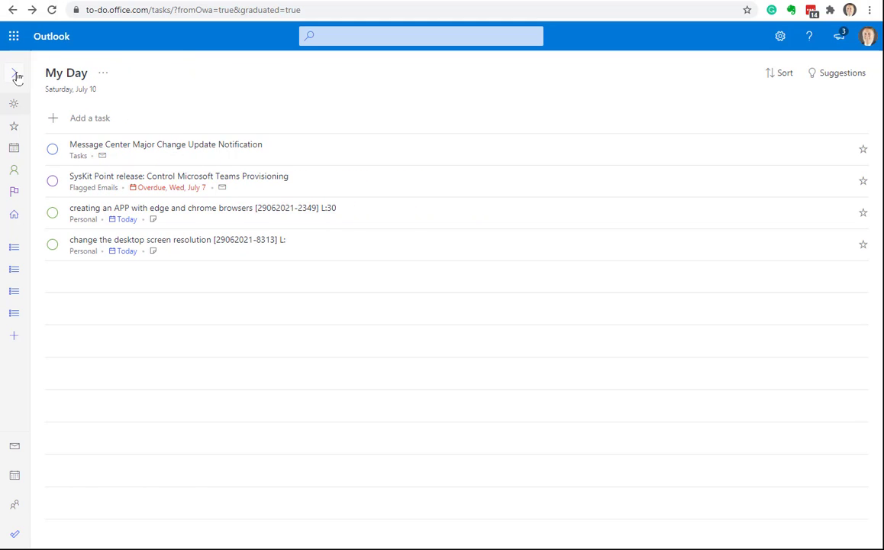
click(15, 73)
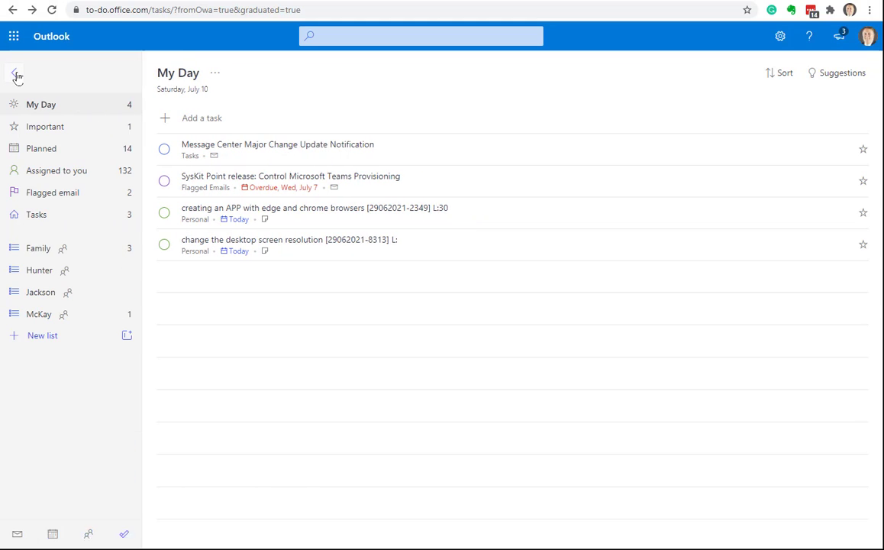
Return to the Outlook inbox, dismiss all reminders, and show the To Do pane beside the mail.
click(20, 536)
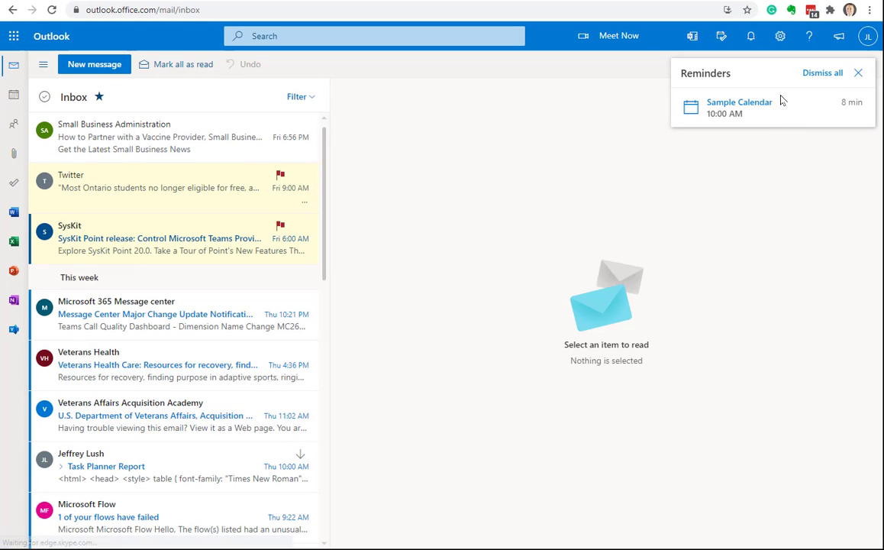
click(822, 73)
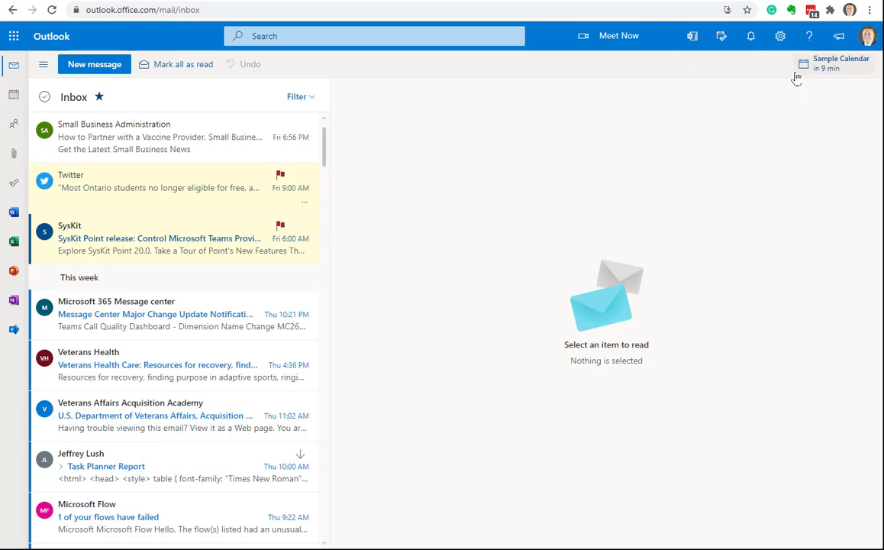
click(731, 38)
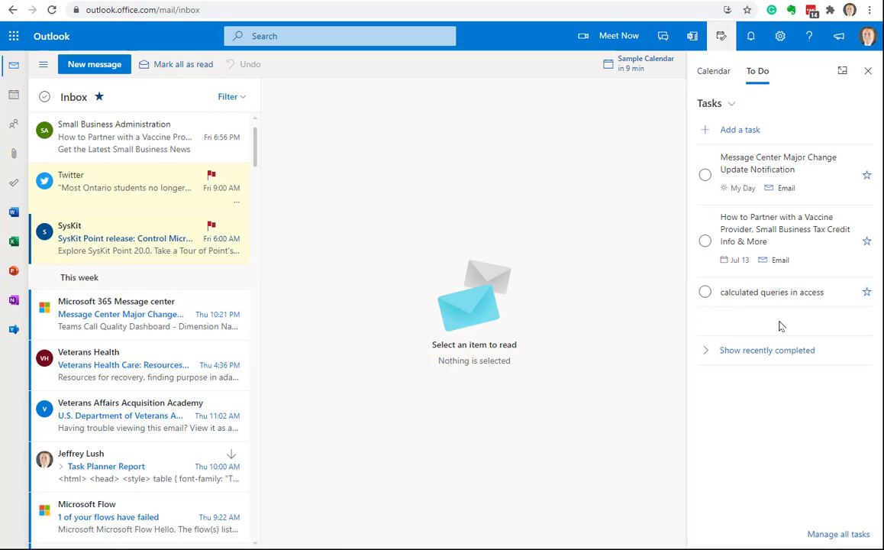
View the My Day tasks in Outlook's To Do pane, and switch the pane to Flagged Emails.
click(715, 107)
click(732, 144)
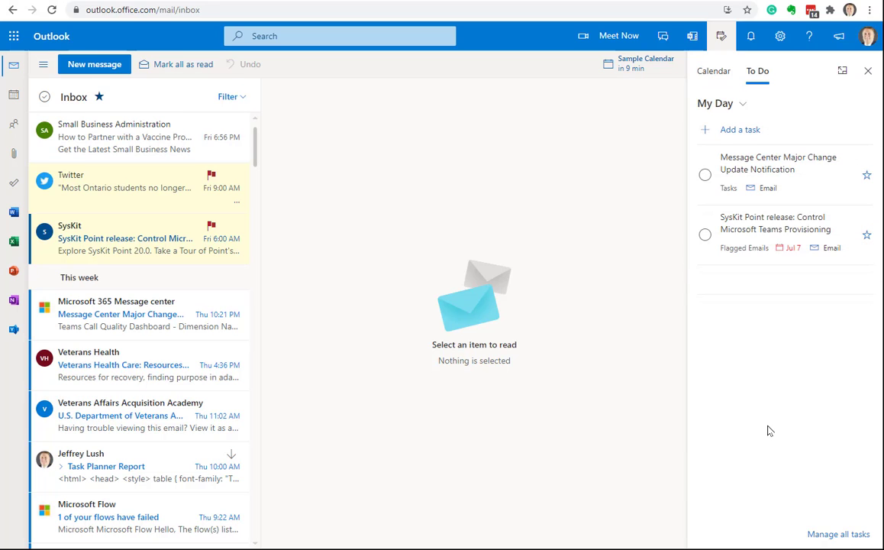
click(716, 105)
click(737, 165)
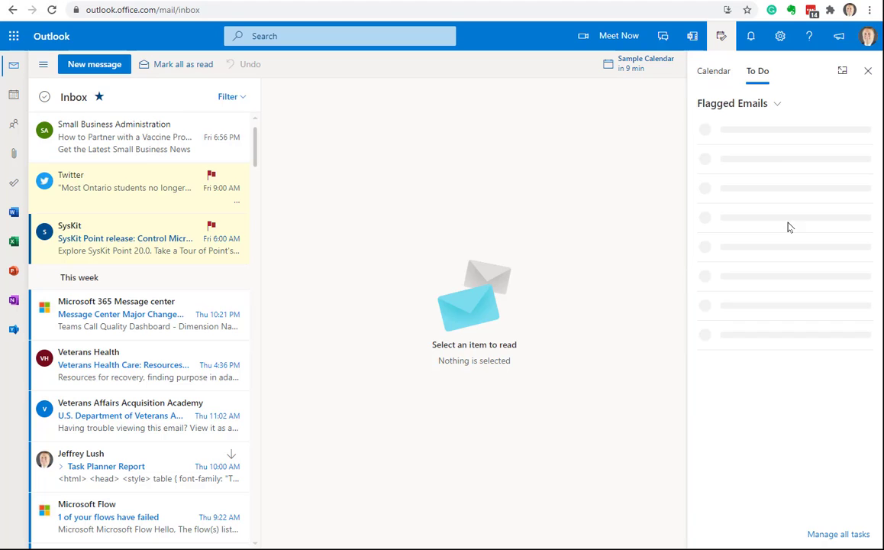